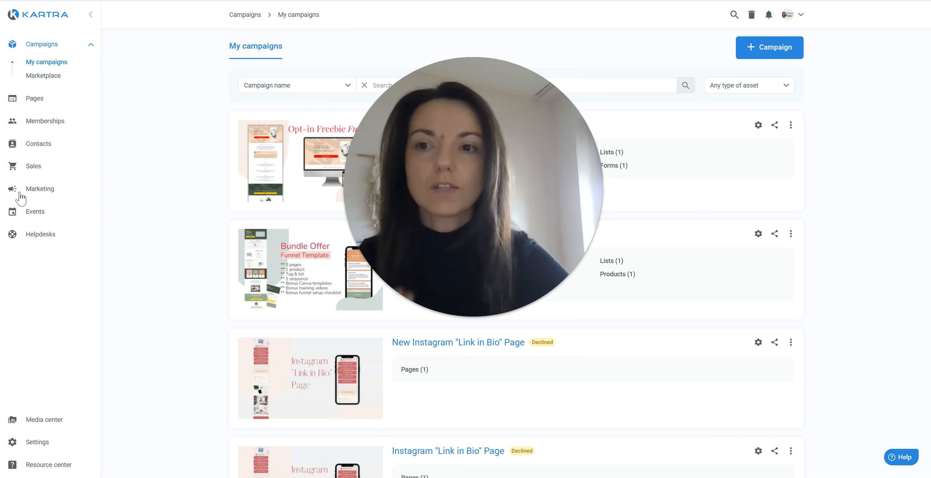
Browse the ready-made campaign templates in the marketplace, then go back to My campaigns.
left_click(56, 76)
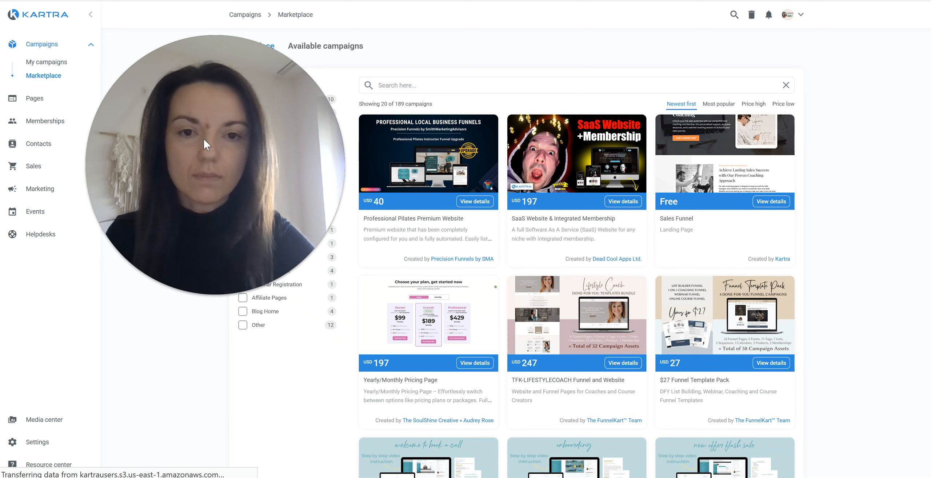
left_click_drag(206, 144, 489, 156)
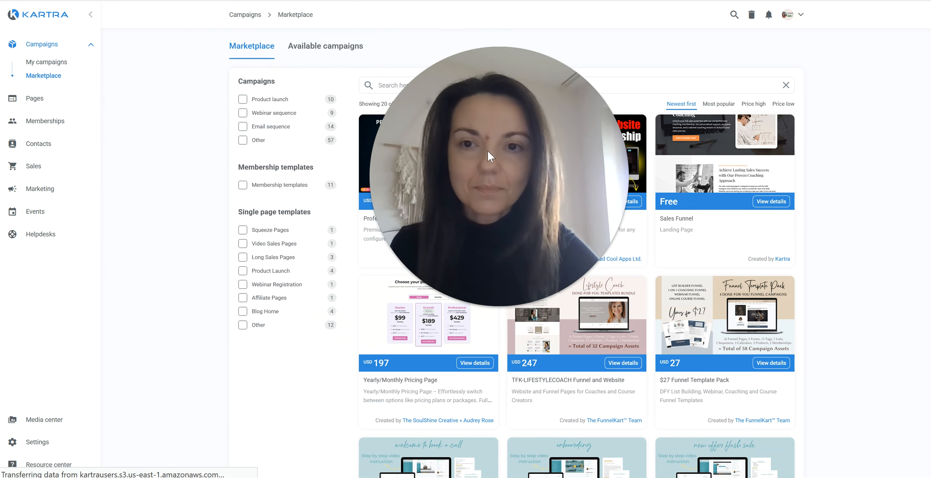
left_click(50, 65)
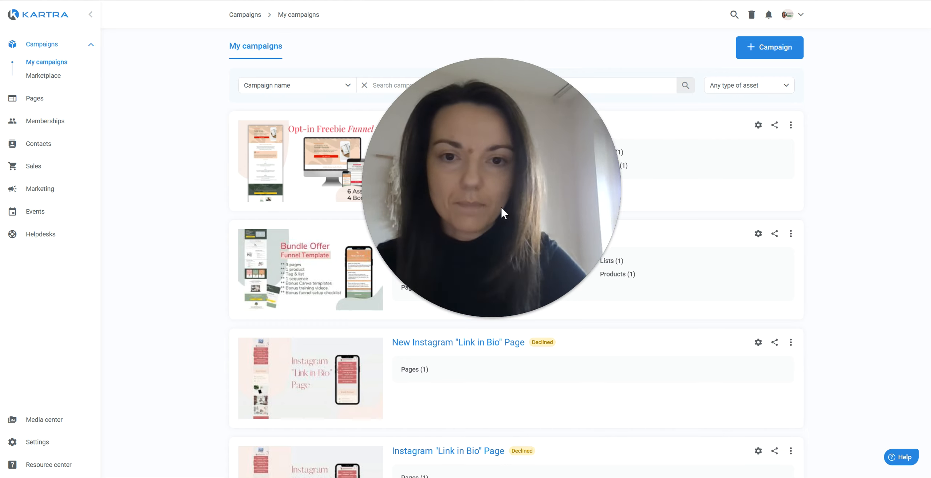
left_click(472, 317)
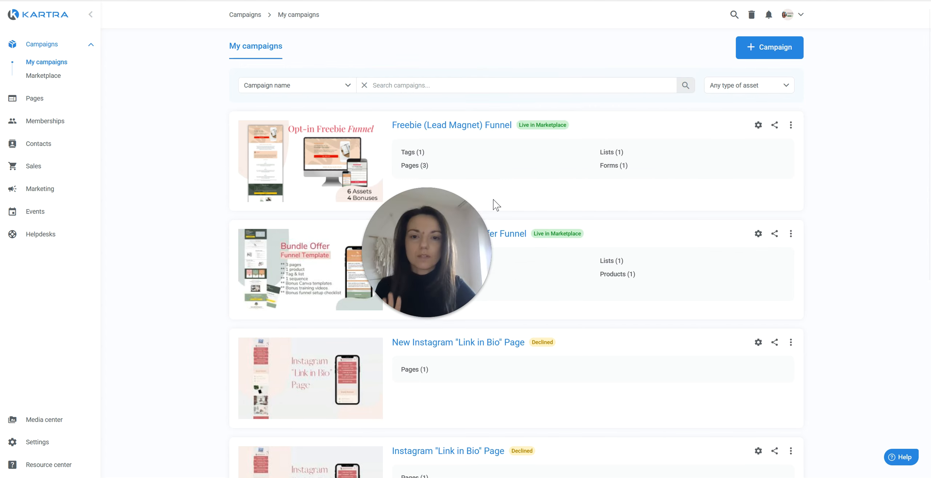
left_click_drag(494, 200, 150, 374)
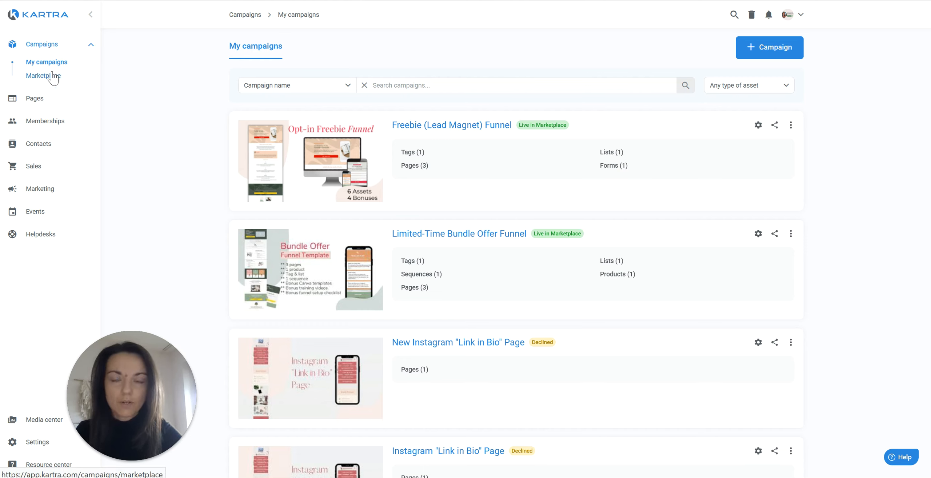
Create a new campaign and choose the Orange preview of Sell coaching services.
left_click(769, 56)
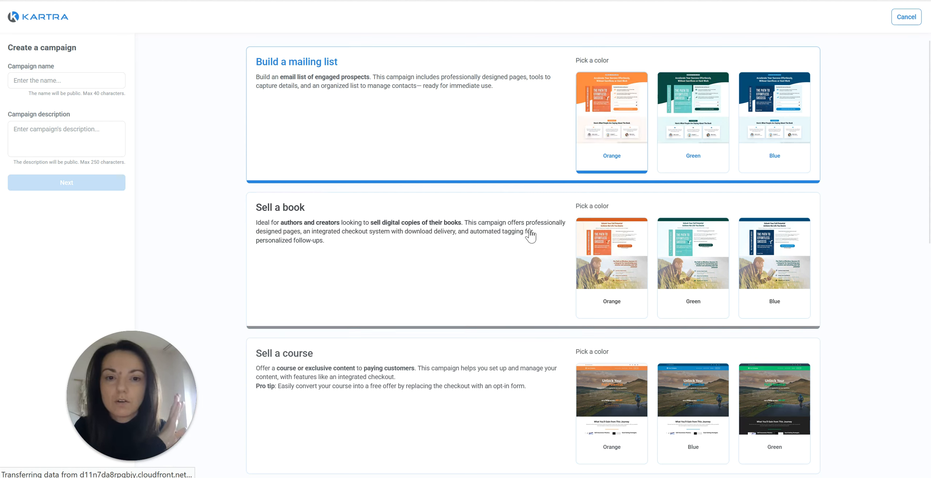
scroll(444, 140, "down", 12)
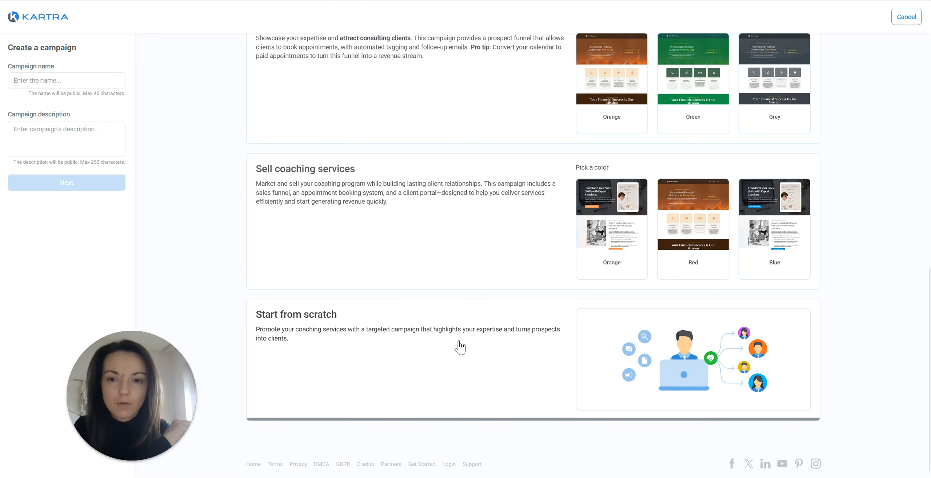
scroll(459, 345, "up", 4)
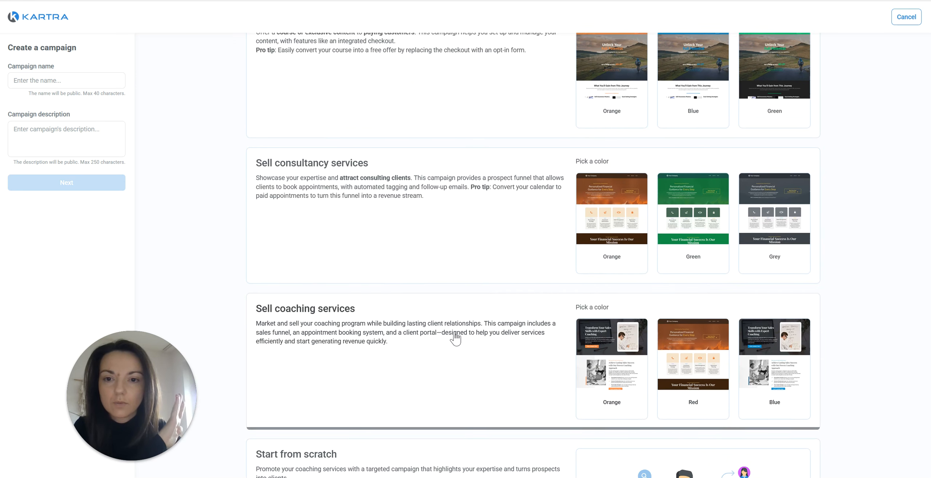
scroll(455, 338, "up", 4)
scroll(455, 338, "down", 4)
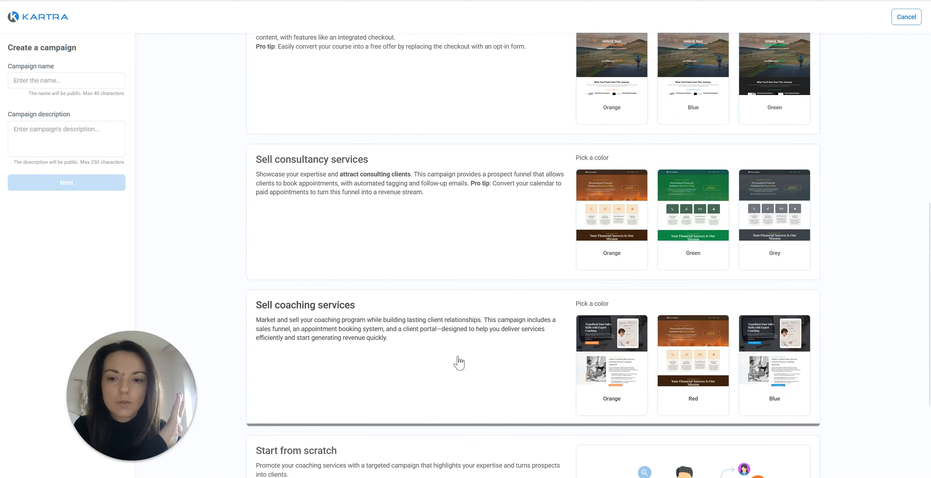
left_click(459, 362)
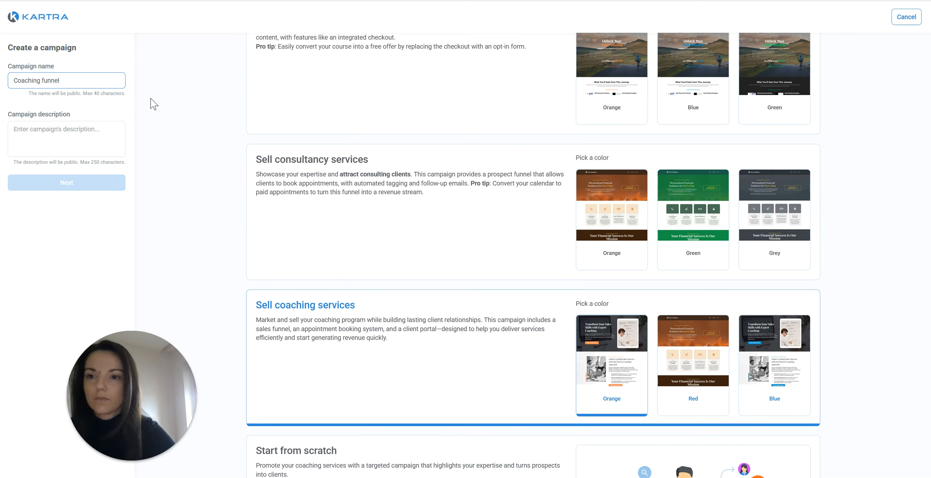
Enter 'Coaching funnel' as the campaign name and description, then generate its assets.
left_click(109, 133)
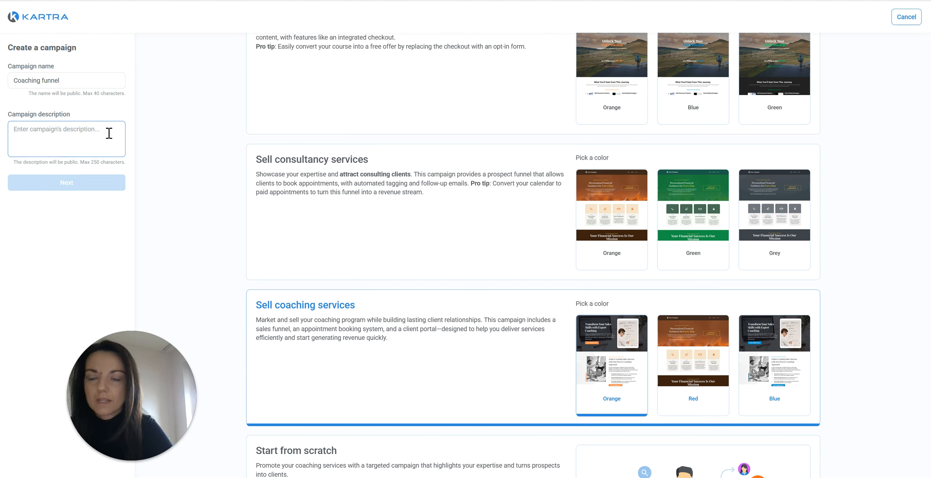
triple_click(95, 95)
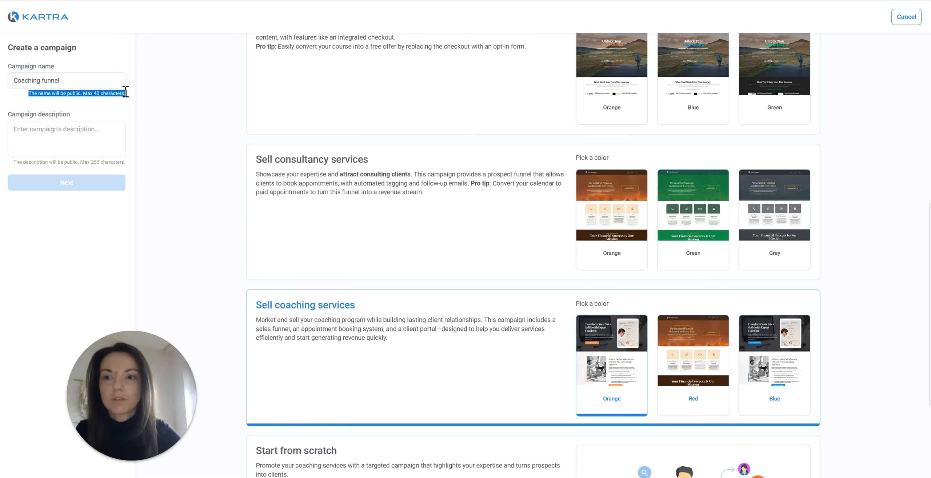
left_click(114, 84)
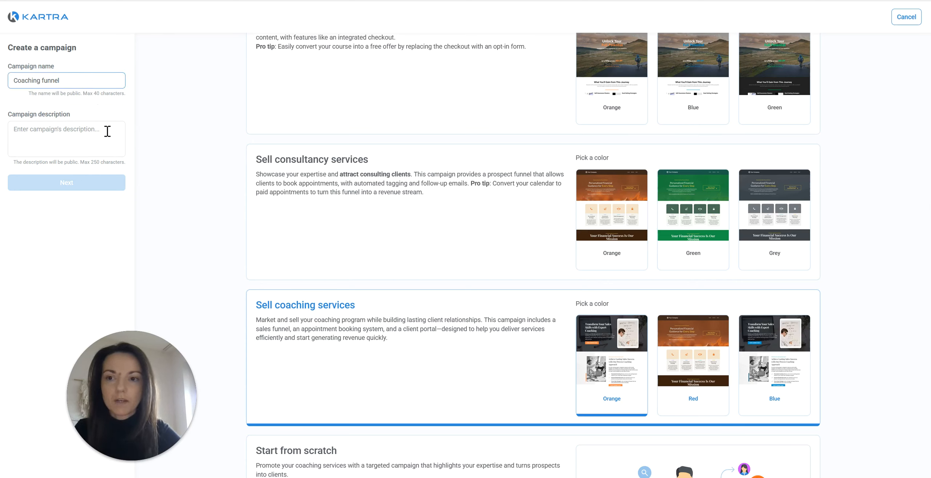
left_click(107, 131)
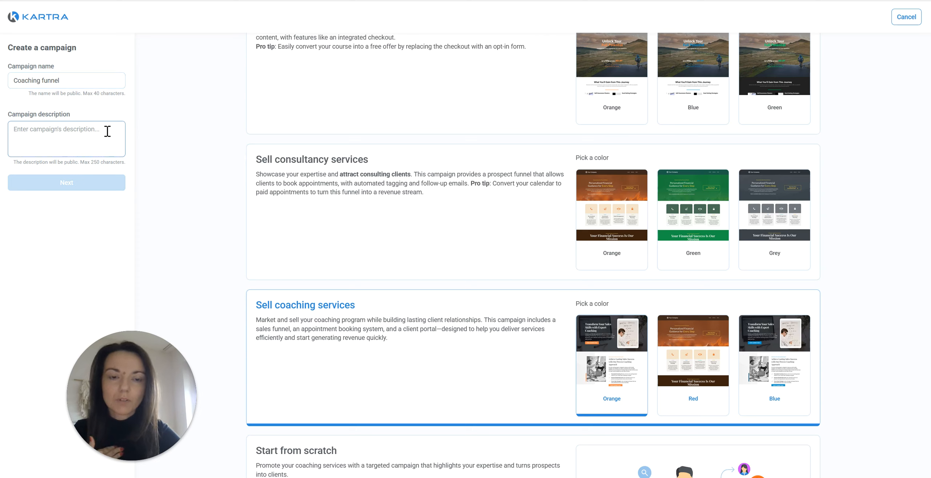
type("Coaching funnel")
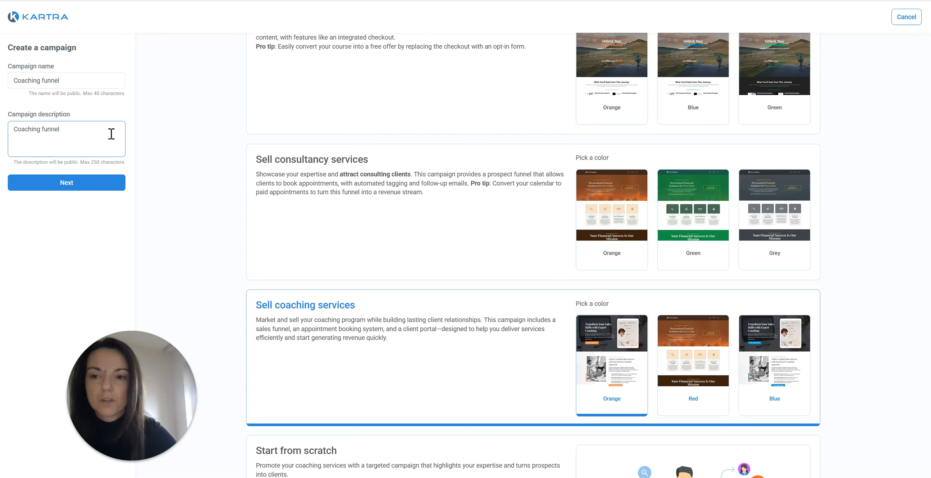
left_click(106, 187)
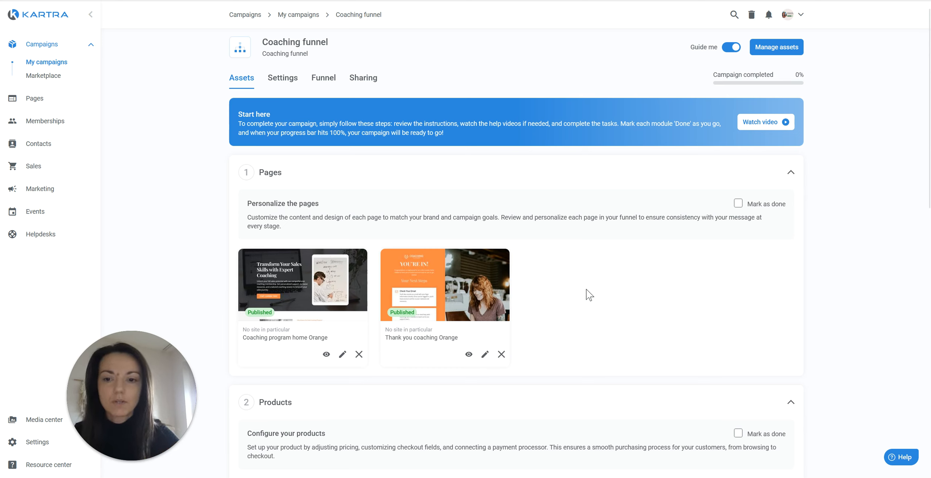
Preview the Coaching program home Orange page full-screen, then close the preview.
scroll(319, 307, "down", 3)
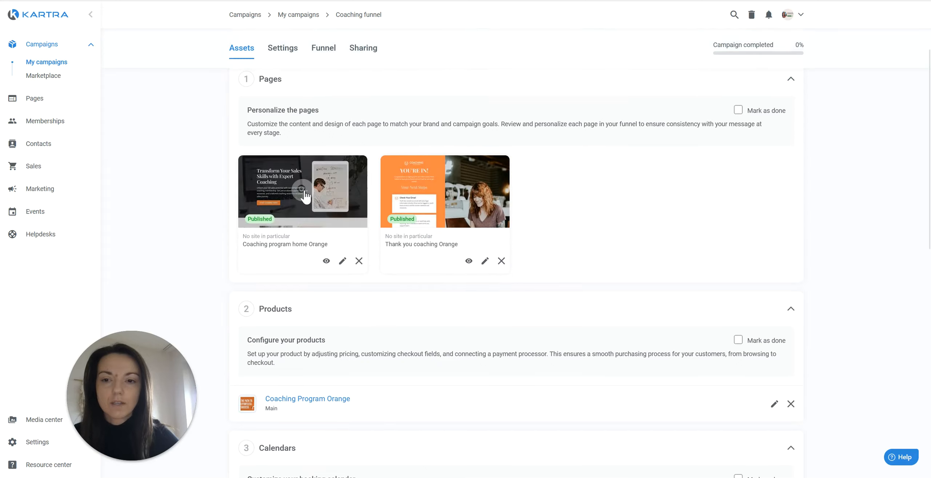
left_click(340, 189)
scroll(682, 177, "down", 15)
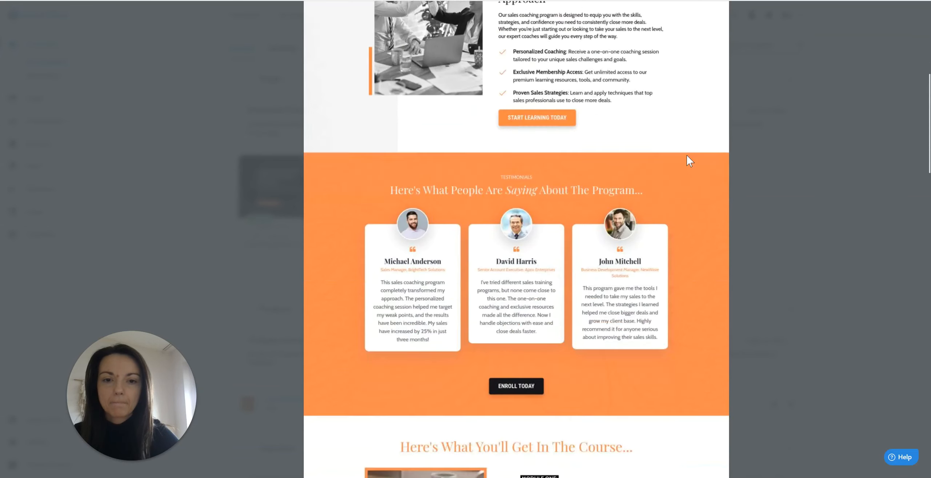
scroll(710, 190, "up", 15)
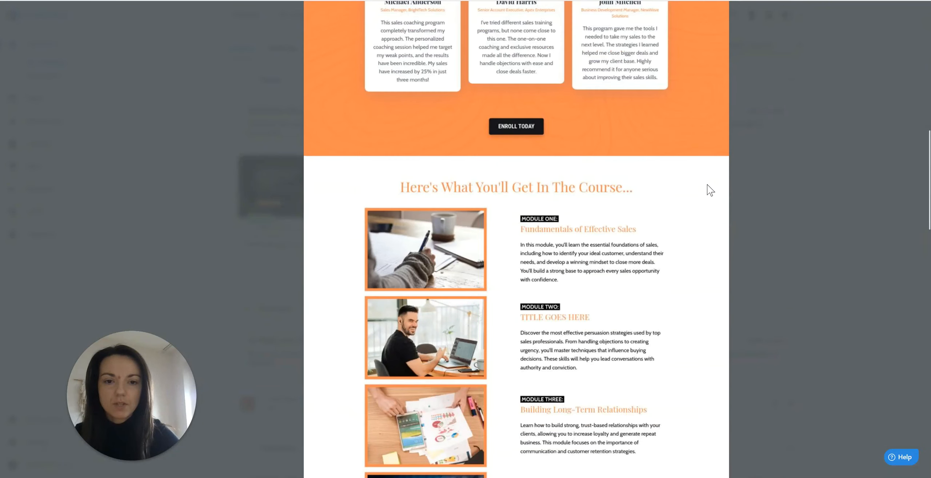
left_click(724, 10)
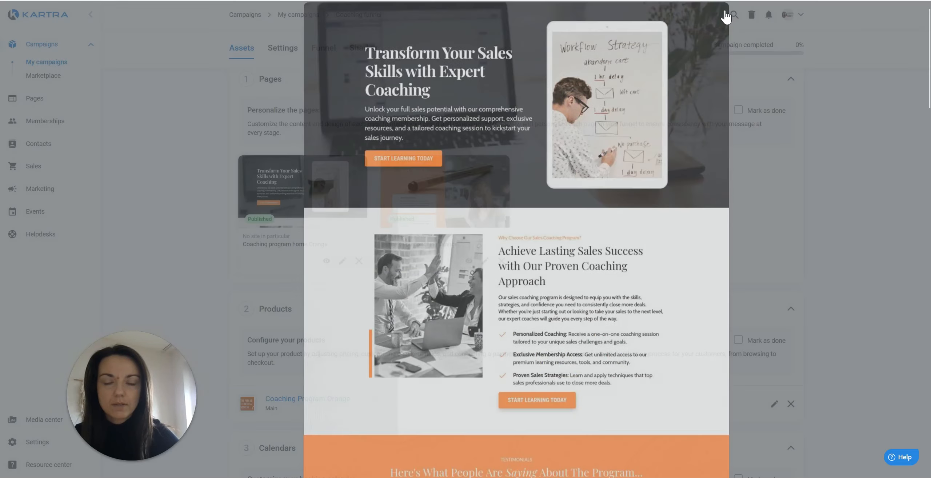
Scroll through the campaign's Products, Calendars, Memberships, Lists and Tags assets.
scroll(406, 268, "down", 3)
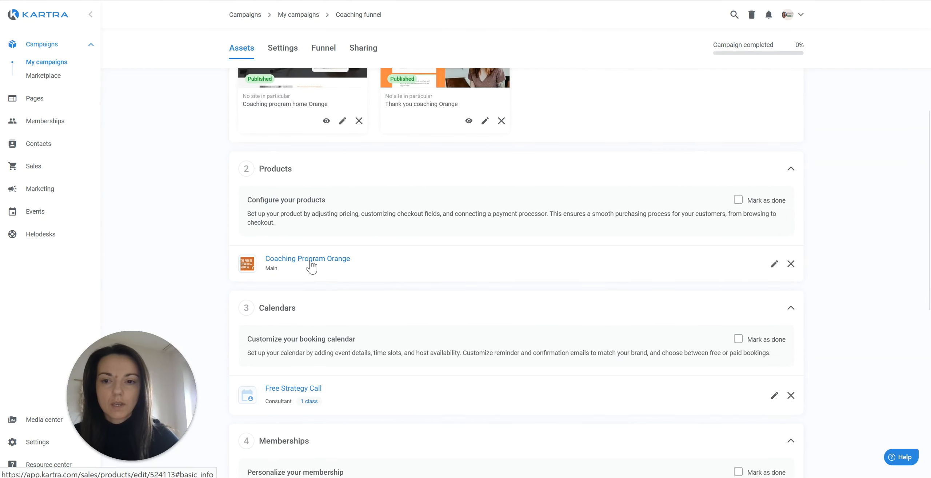
scroll(311, 266, "down", 3)
mouse_move(310, 262)
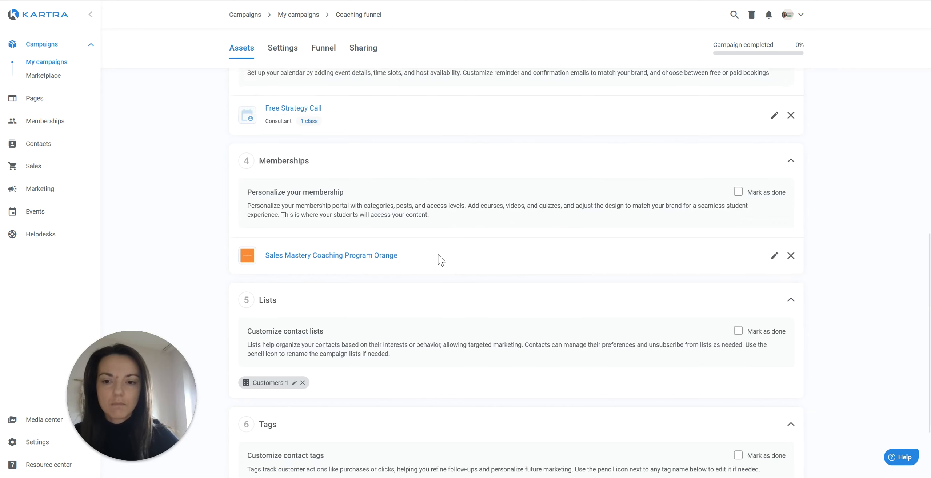
scroll(438, 259, "down", 3)
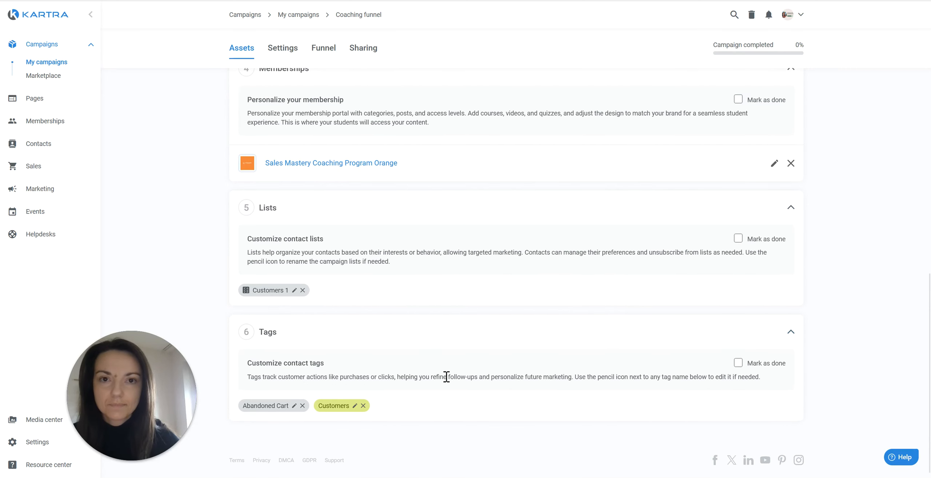
scroll(446, 377, "up", 15)
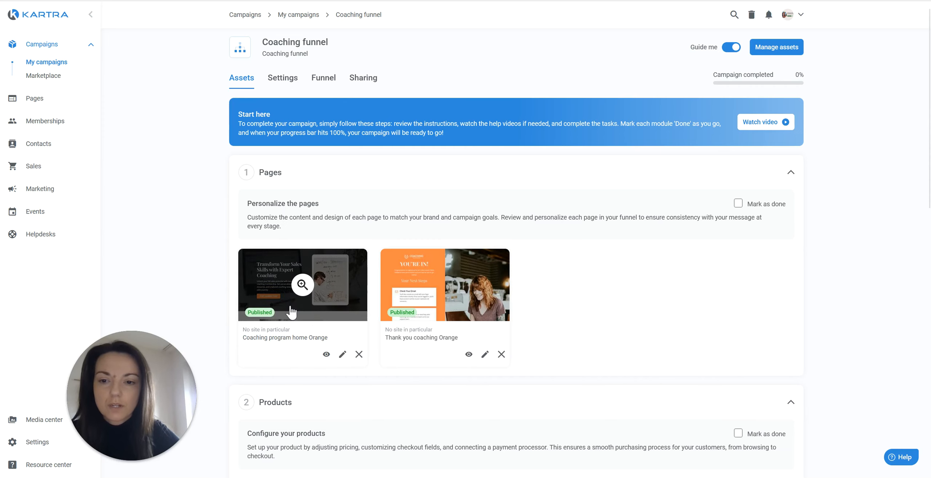
left_click(342, 354)
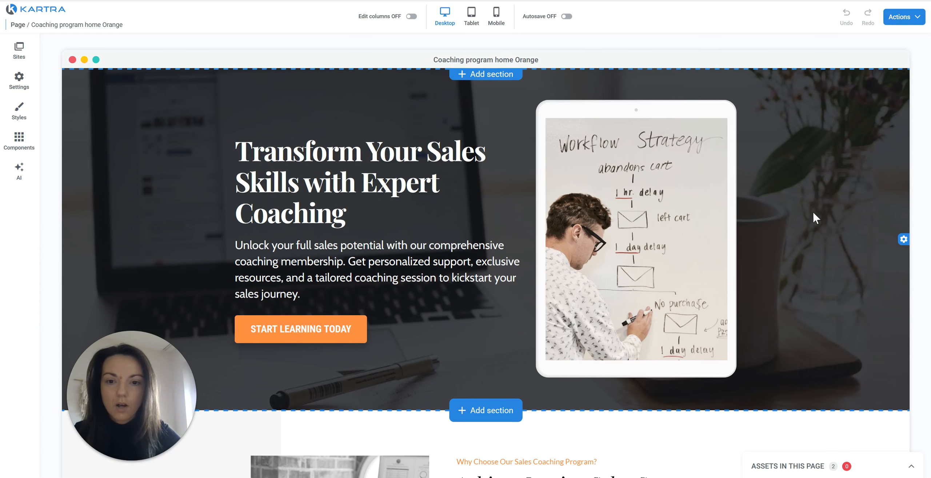
scroll(812, 211, "down", 1)
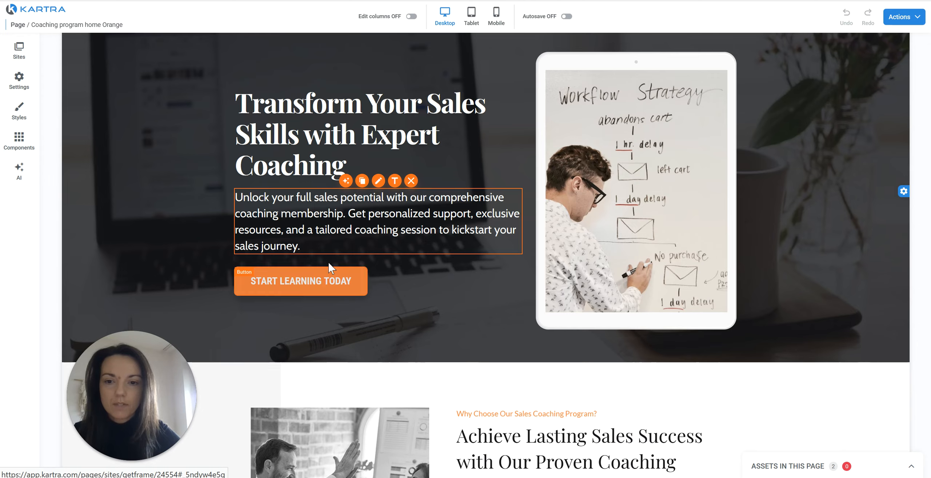
scroll(486, 266, "down", 8)
scroll(792, 189, "down", 15)
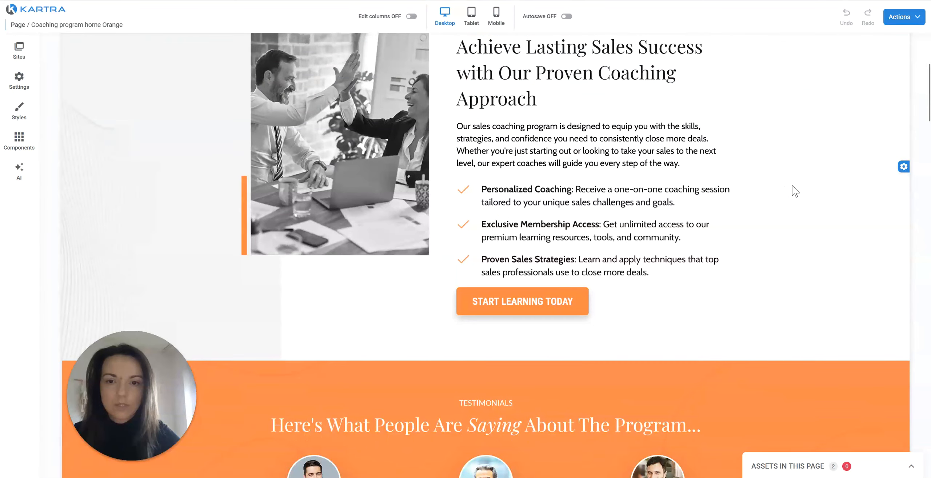
scroll(787, 195, "down", 15)
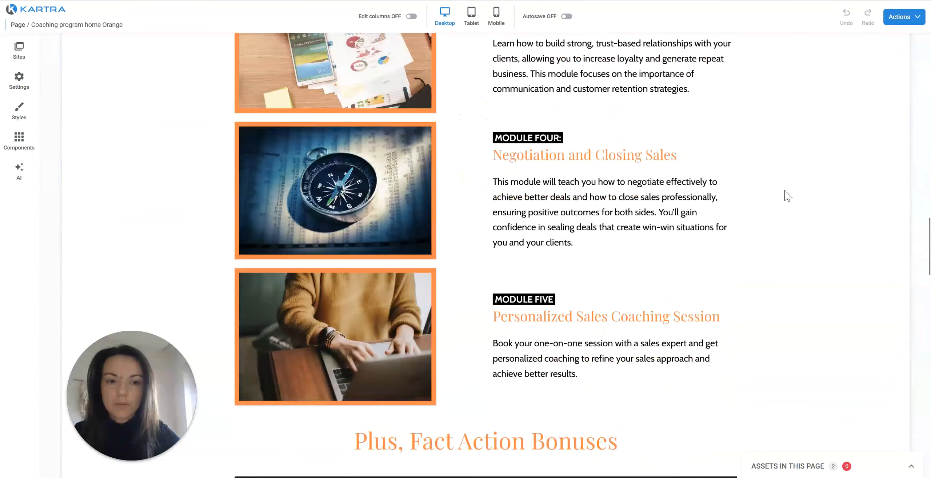
scroll(785, 190, "down", 6)
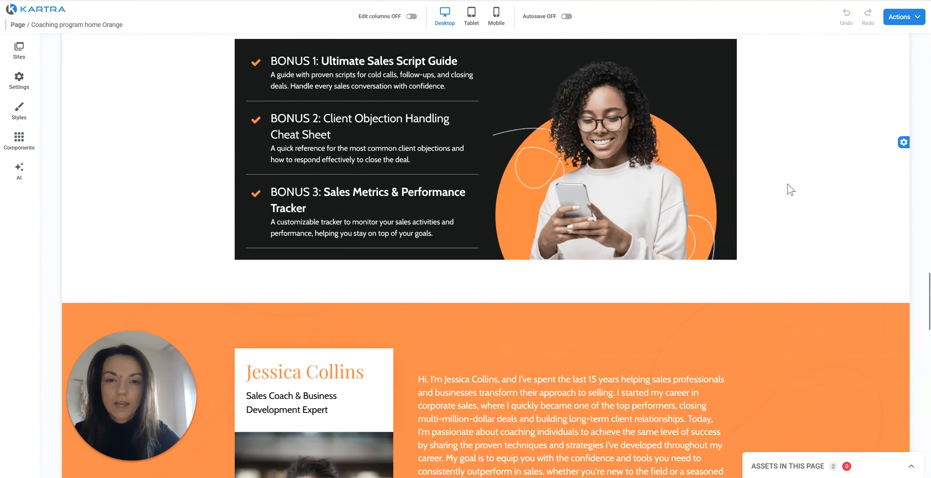
scroll(790, 189, "down", 2)
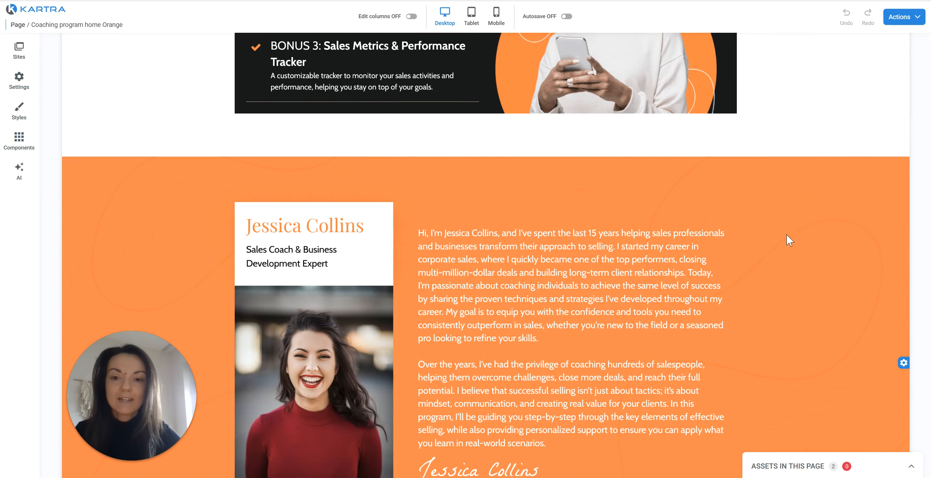
scroll(790, 239, "down", 12)
scroll(796, 239, "down", 12)
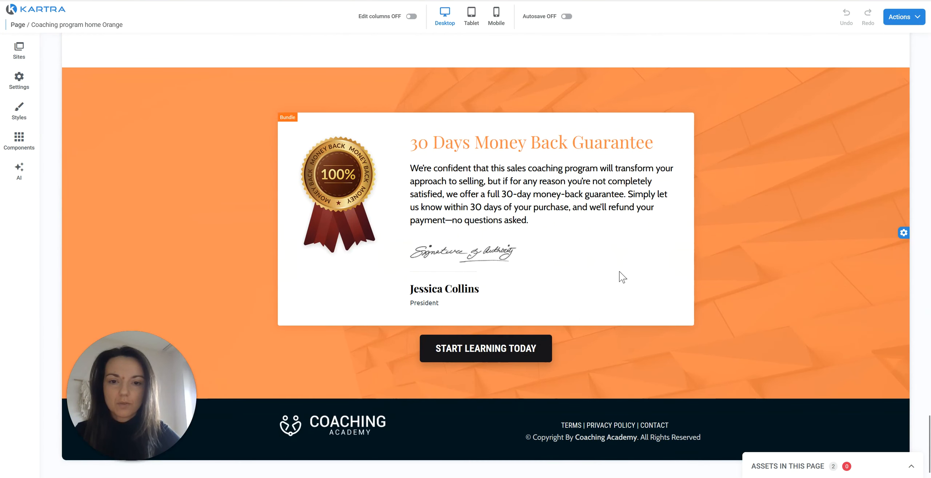
scroll(837, 248, "up", 20)
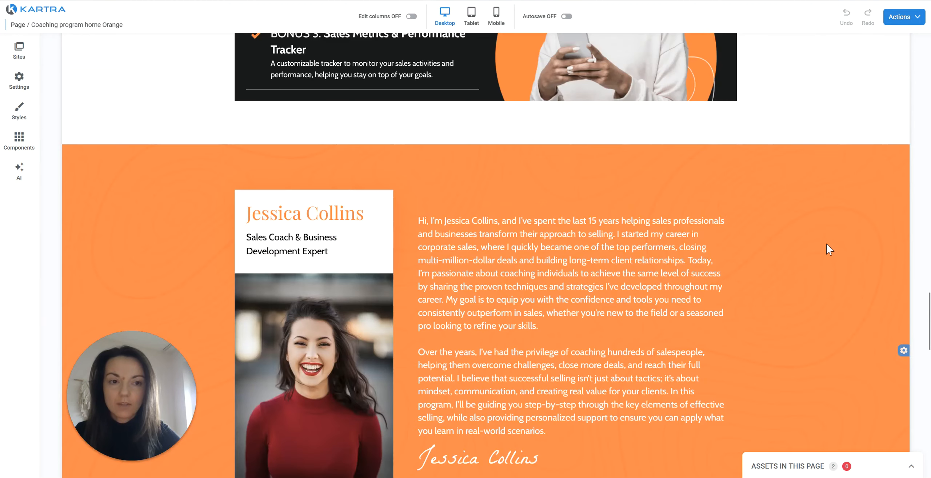
scroll(826, 243, "up", 15)
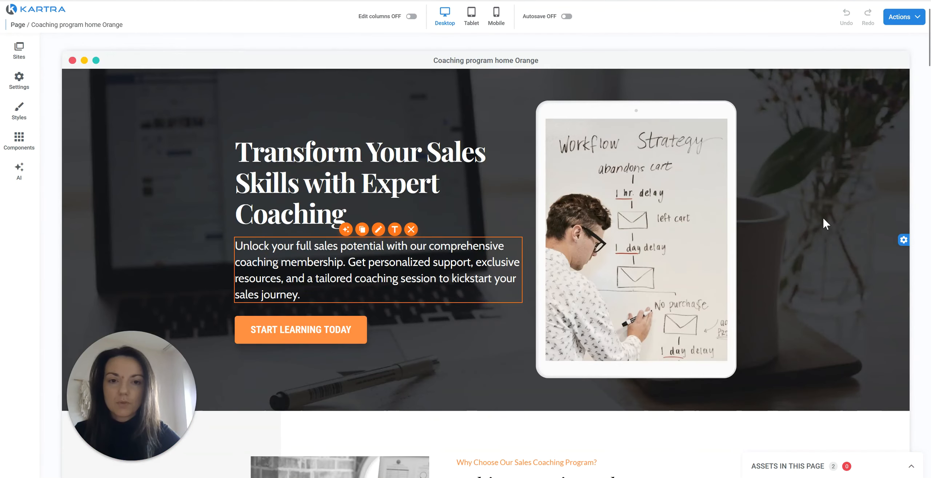
Publish the Coaching program home Orange page live on the default Kartra domain with slug NIQ2076.
left_click(922, 24)
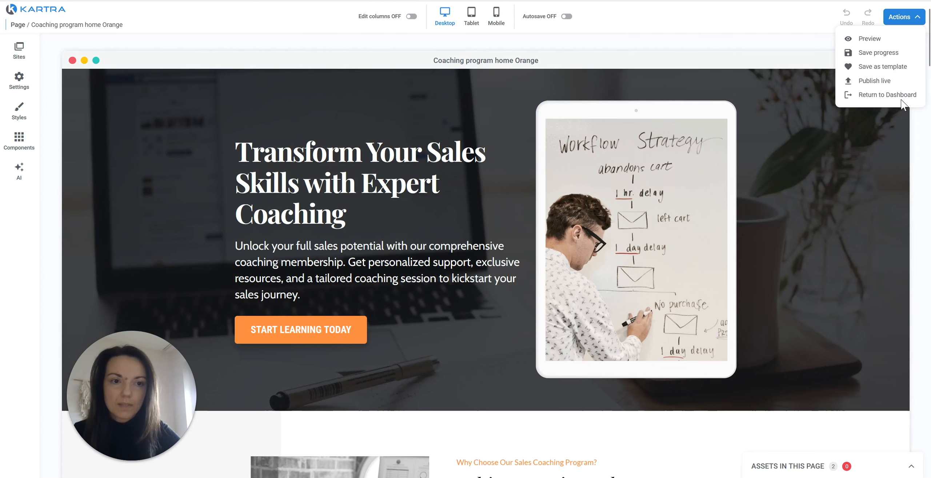
left_click(873, 82)
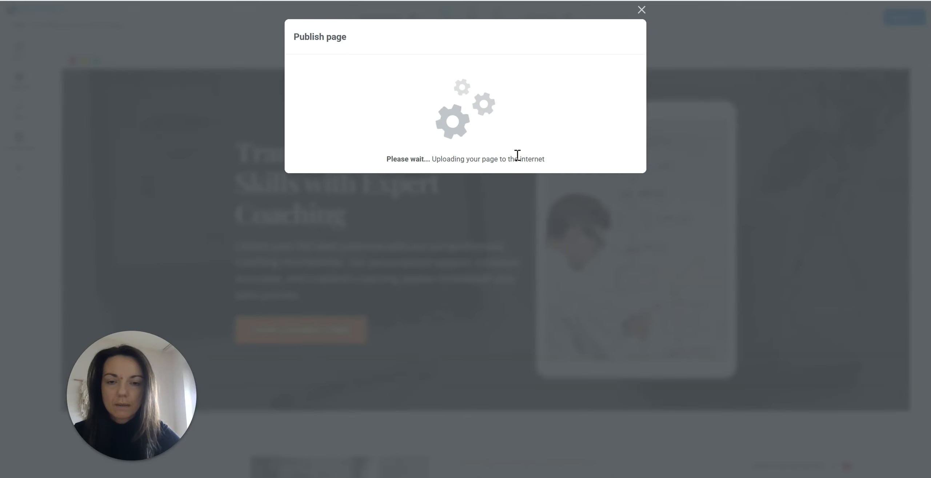
triple_click(370, 264)
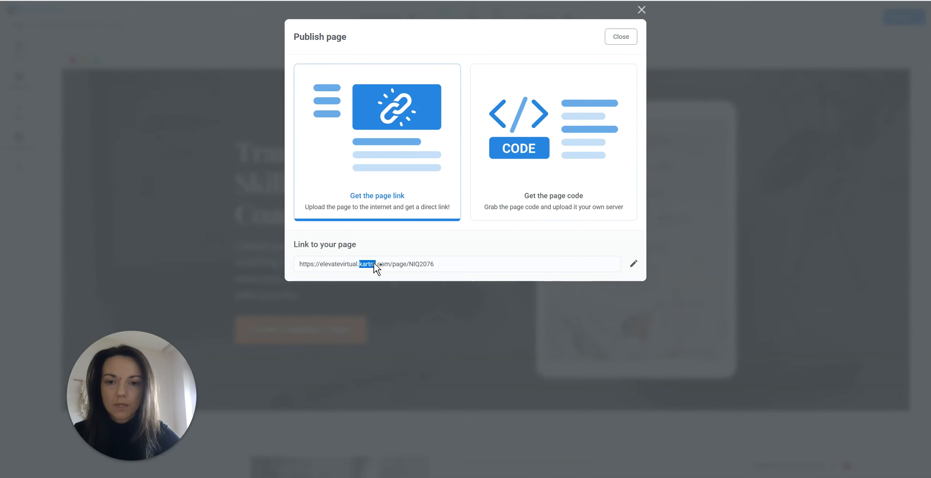
left_click(634, 264)
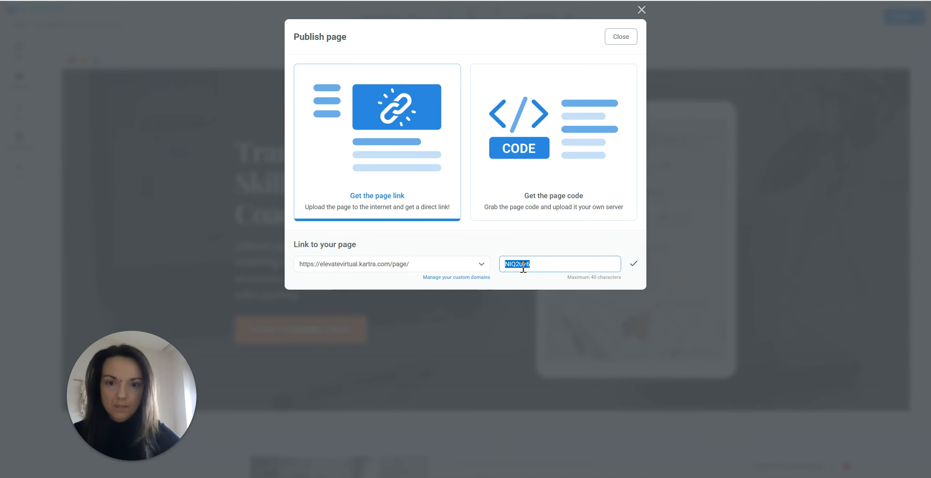
left_click(452, 267)
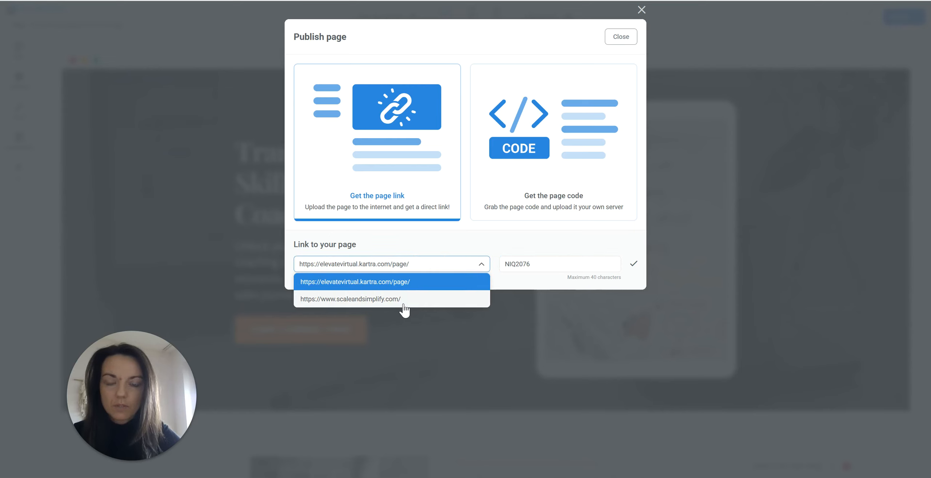
left_click(634, 263)
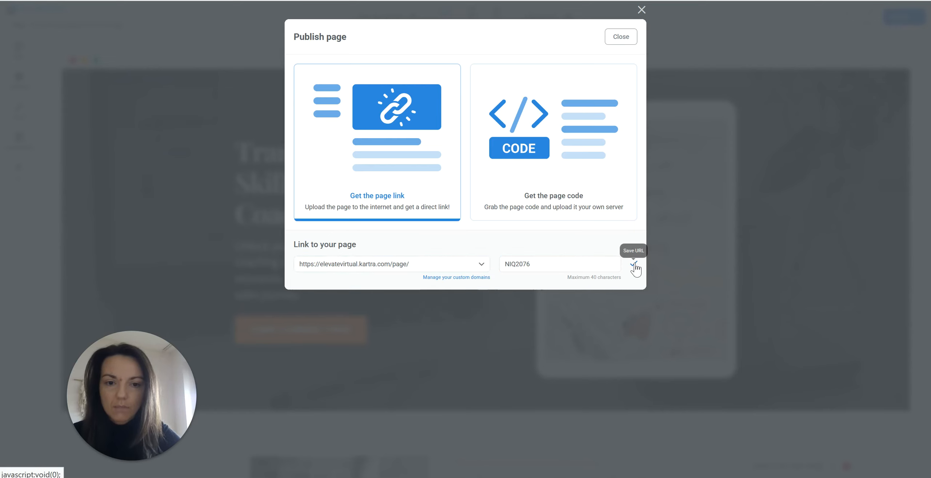
left_click(634, 264)
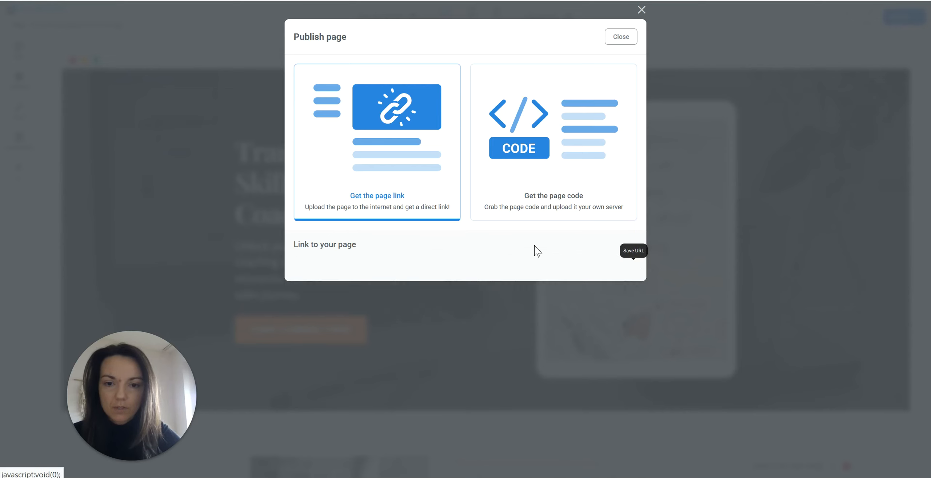
left_click(620, 36)
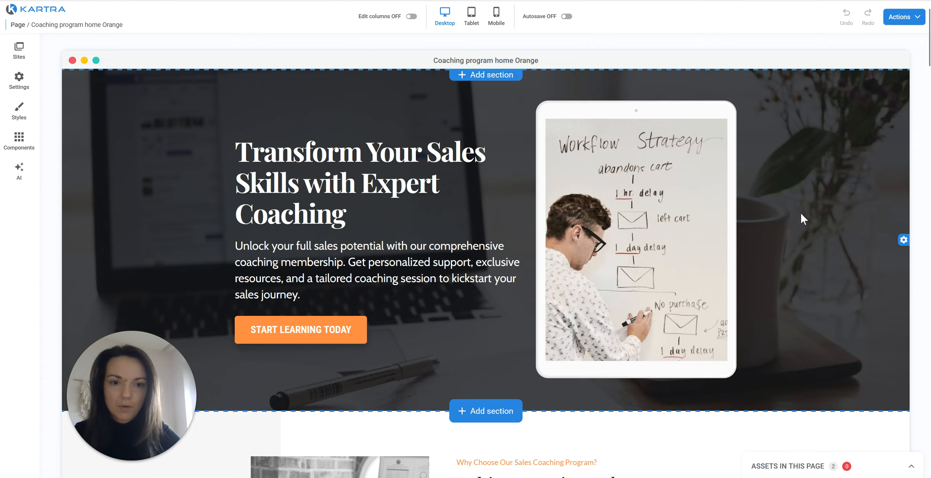
scroll(800, 219, "down", 15)
scroll(802, 236, "up", 15)
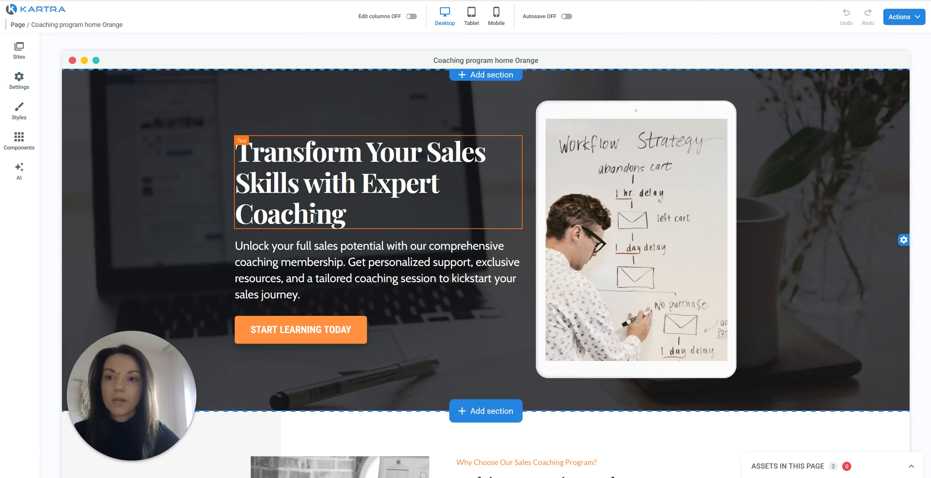
left_click(19, 82)
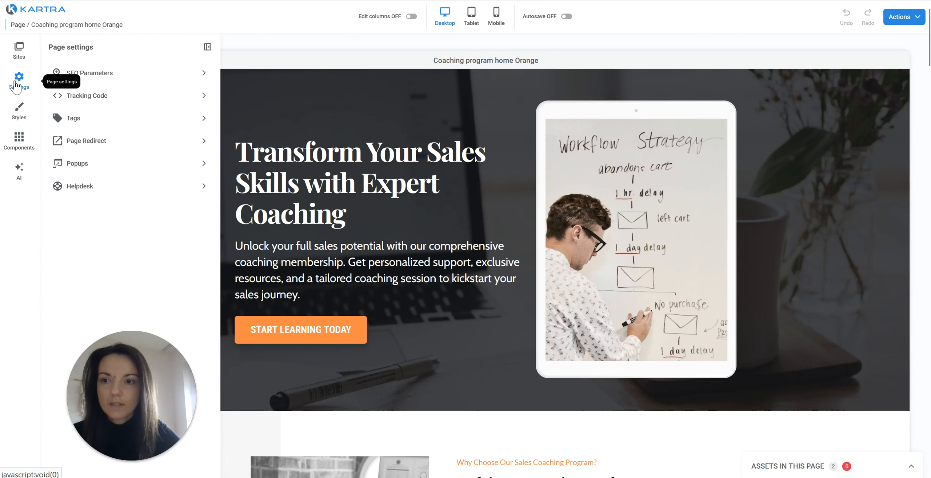
left_click(97, 76)
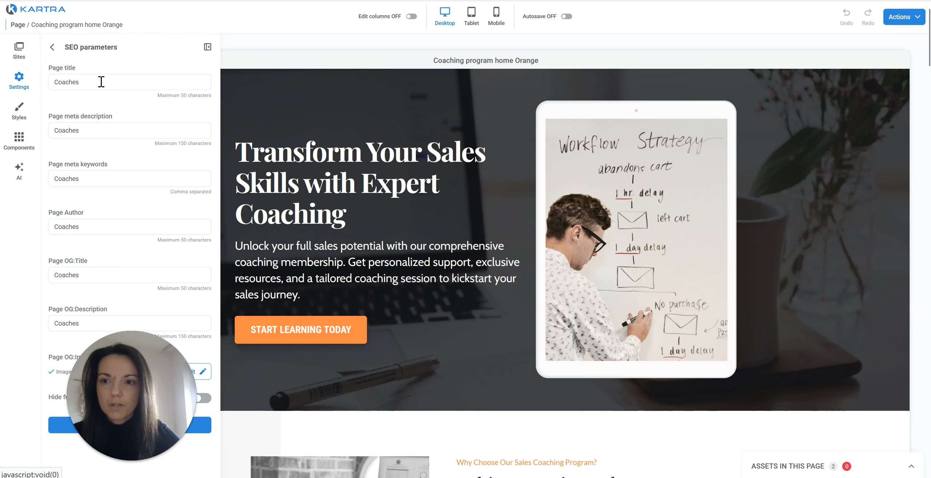
double_click(101, 82)
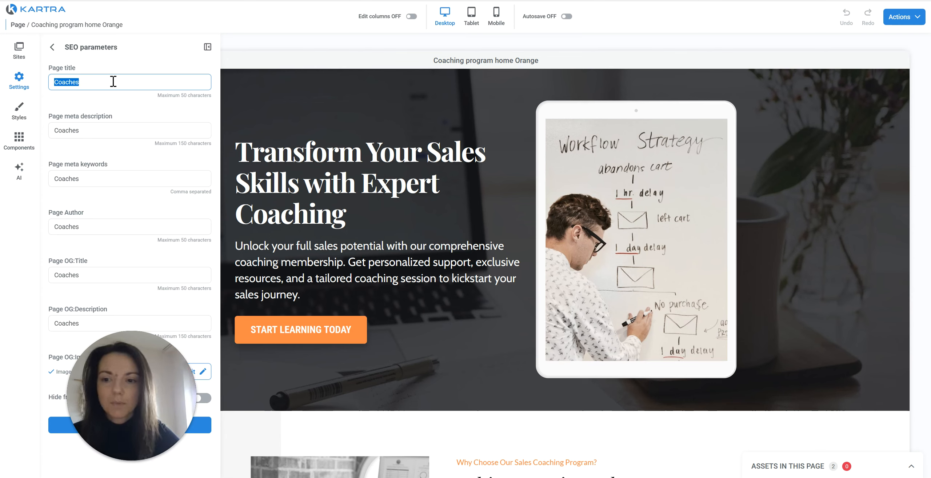
left_click(86, 126)
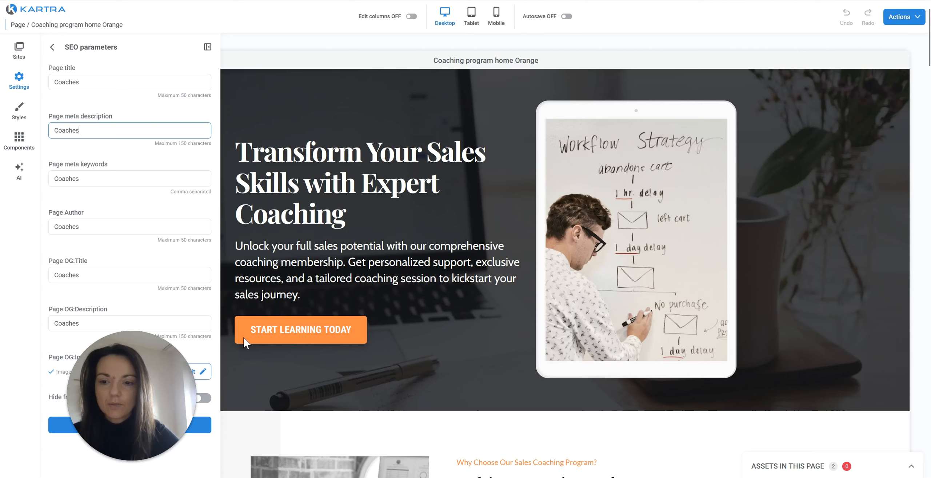
left_click(208, 46)
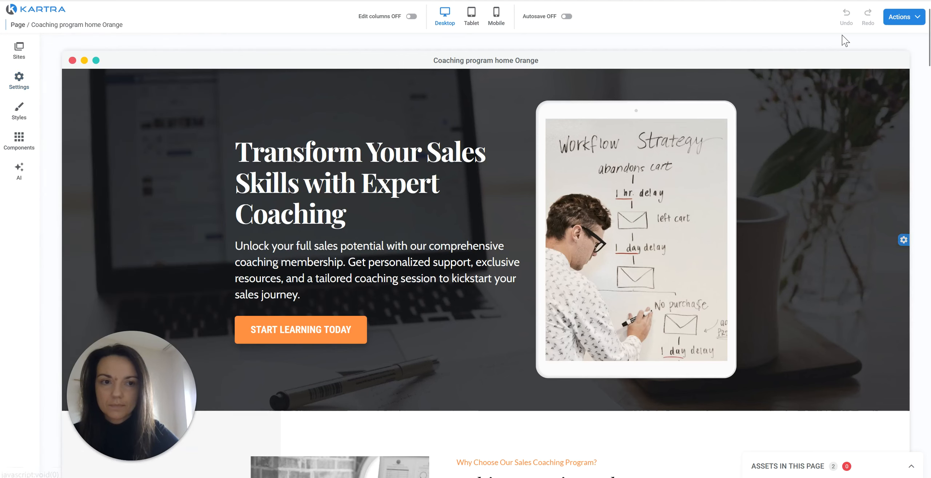
Exit the editor to the dashboard and expand Campaigns in the sidebar.
left_click(902, 16)
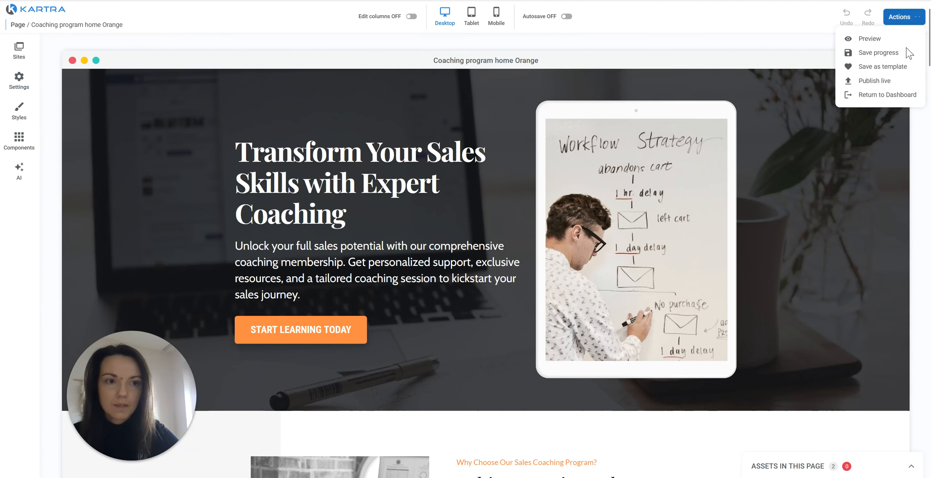
left_click(869, 101)
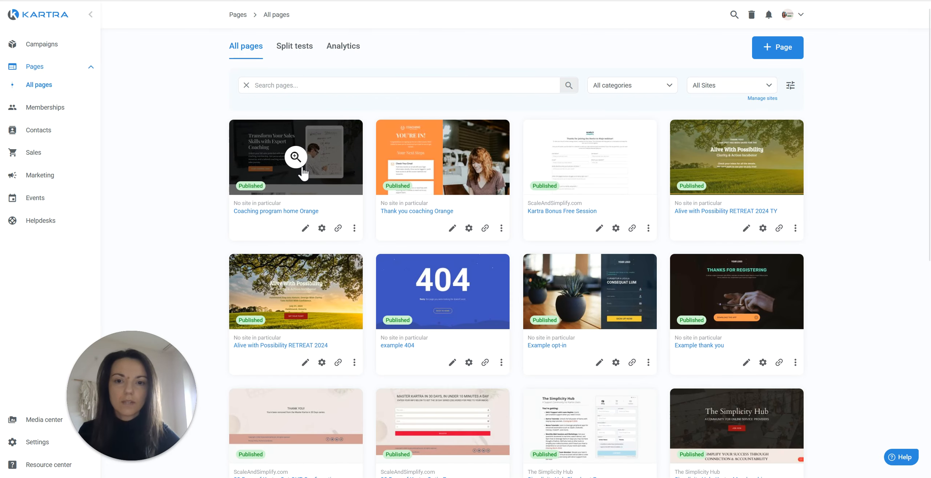
left_click(58, 56)
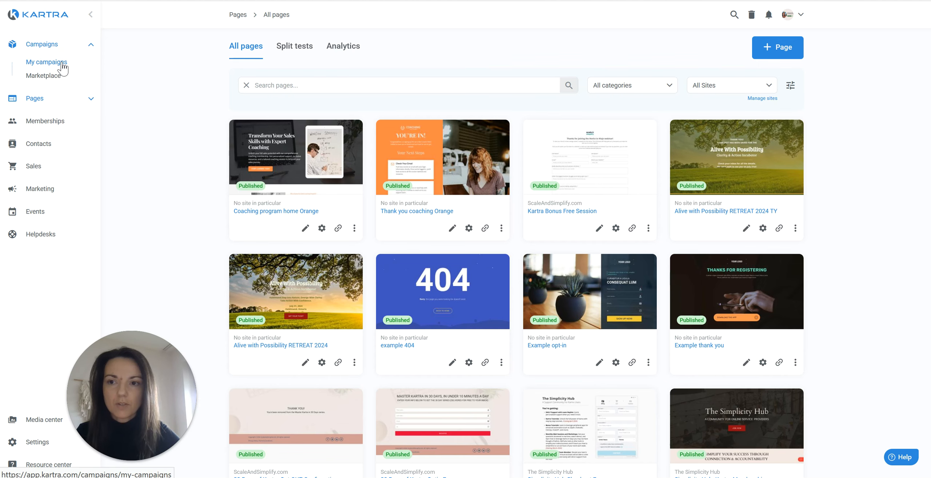
From My campaigns, view the Coaching funnel's assets and filter to its two pages.
left_click(62, 65)
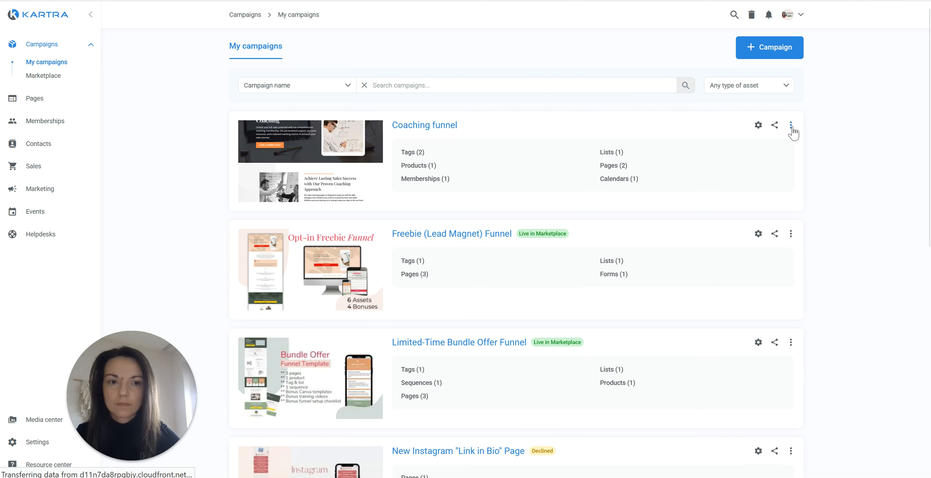
left_click(791, 125)
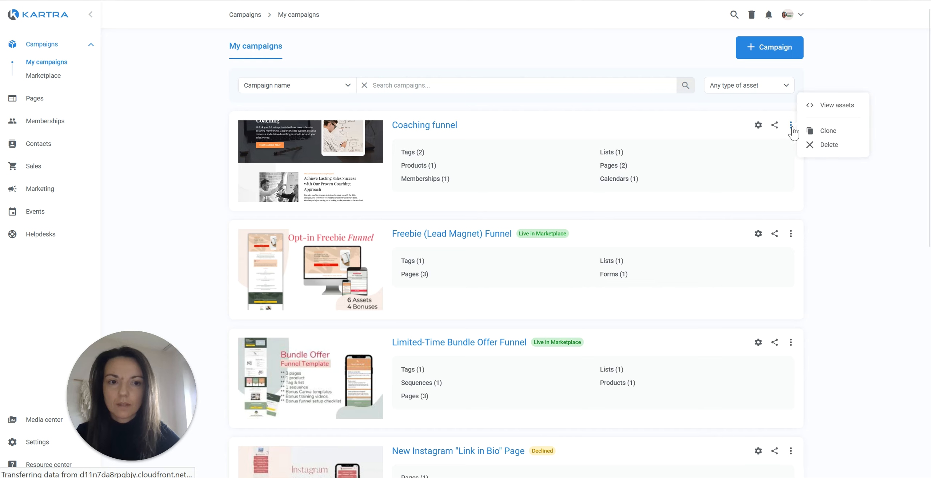
left_click(819, 106)
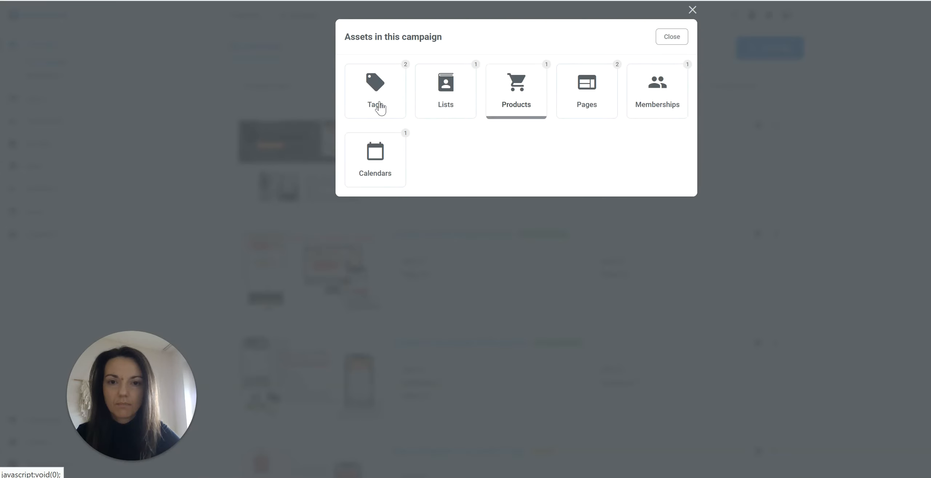
left_click(589, 95)
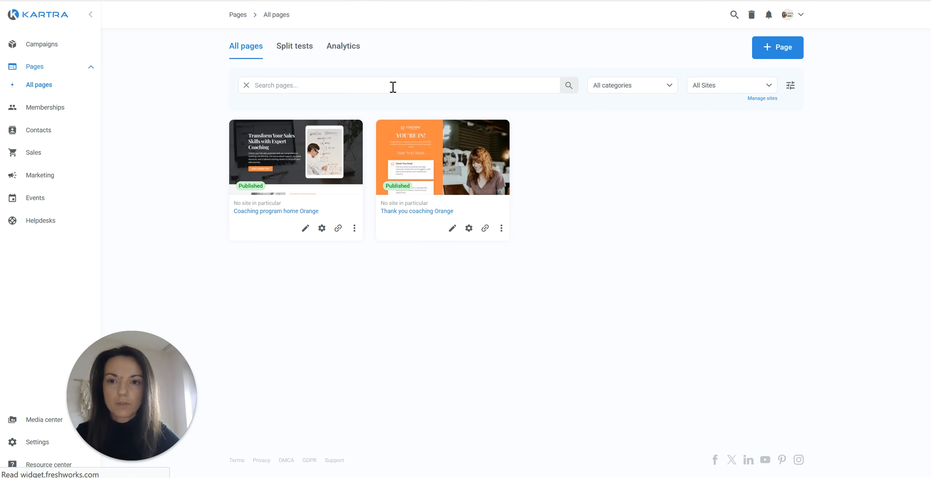
From My campaigns, view the Coaching funnel's assets and open its Abandoned Cart and Customers tags.
left_click(67, 51)
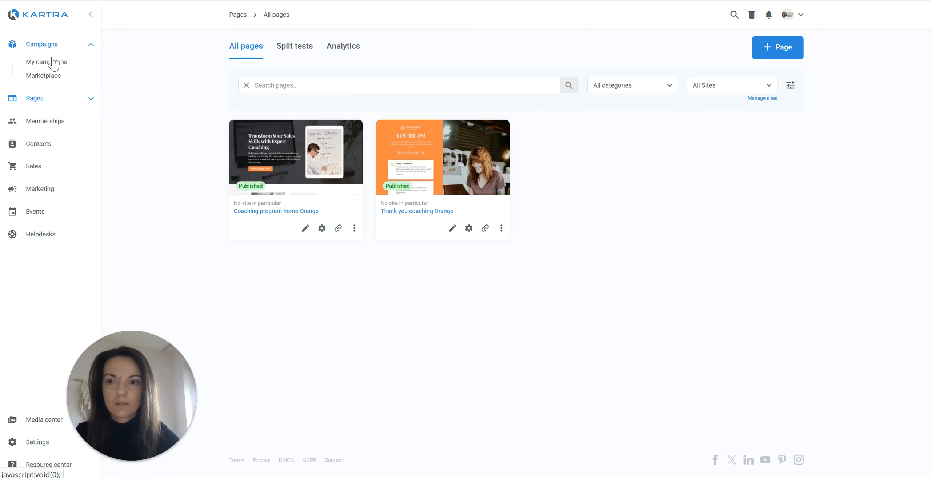
left_click(47, 65)
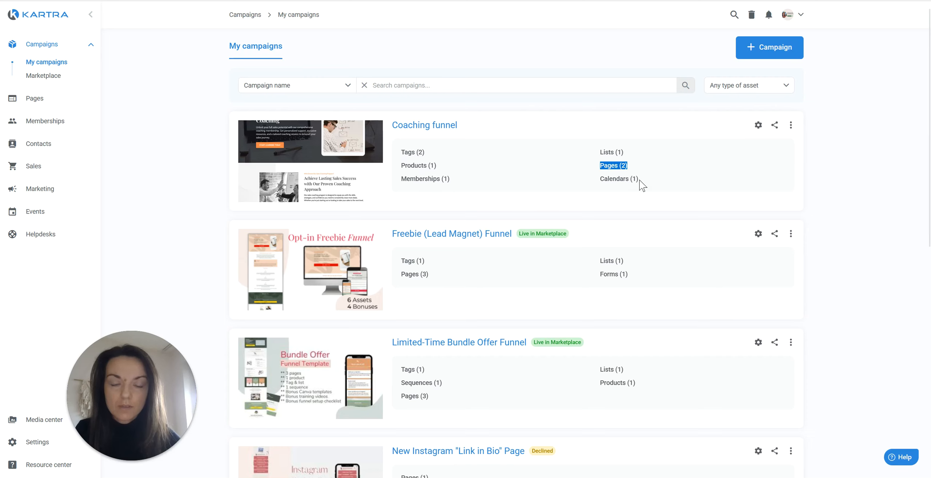
left_click(791, 125)
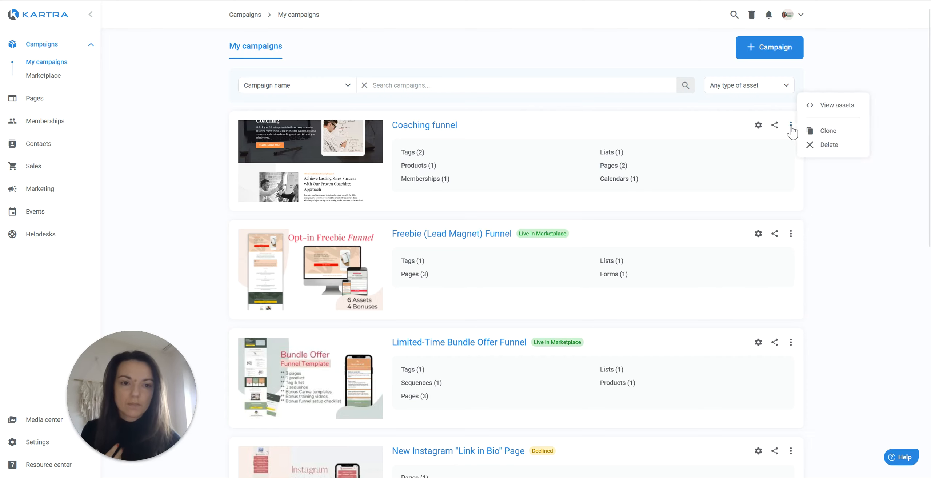
left_click(828, 109)
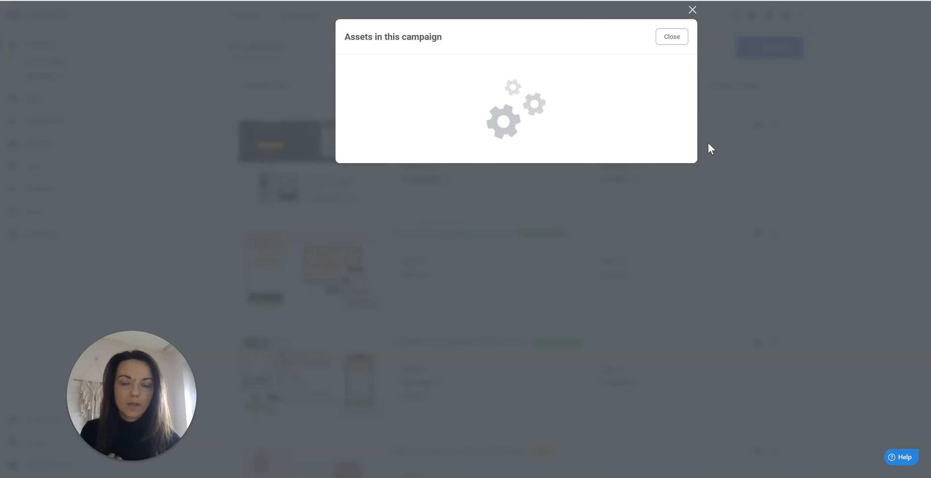
left_click(378, 107)
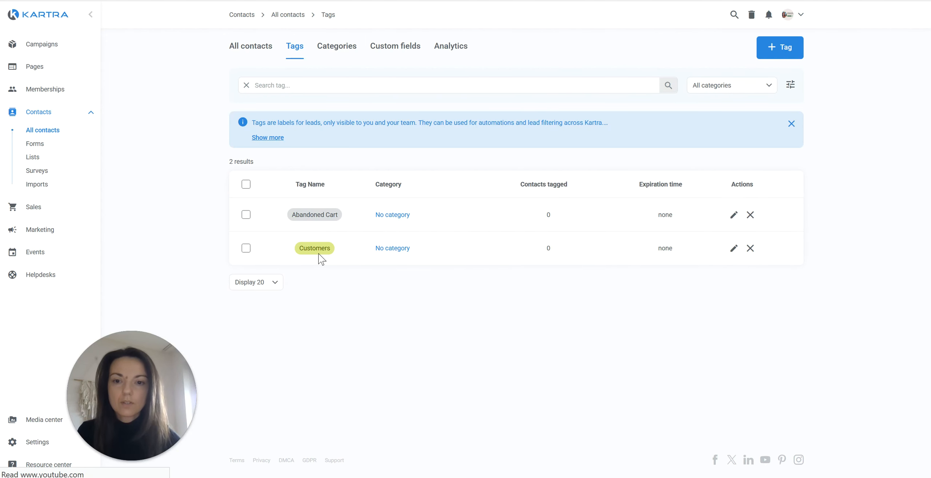
Head back to Campaigns to reopen the Coaching funnel's asset overview.
mouse_move(318, 256)
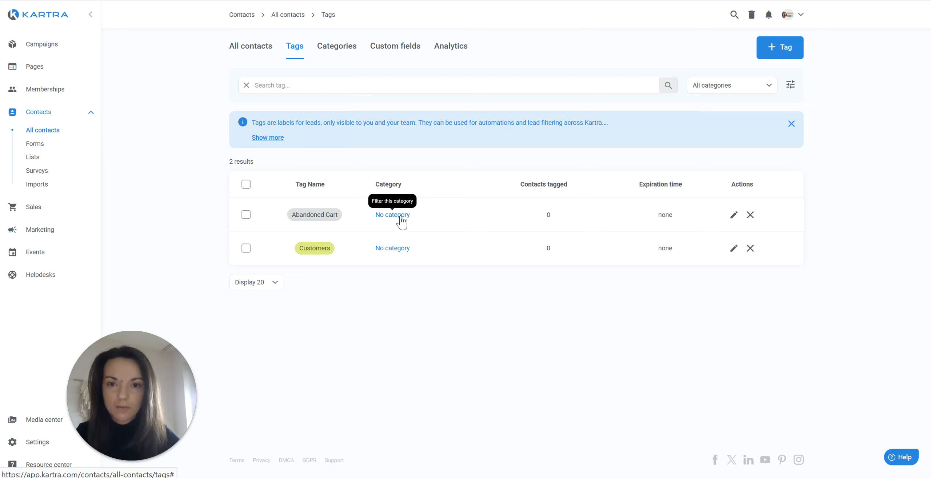
left_click(67, 48)
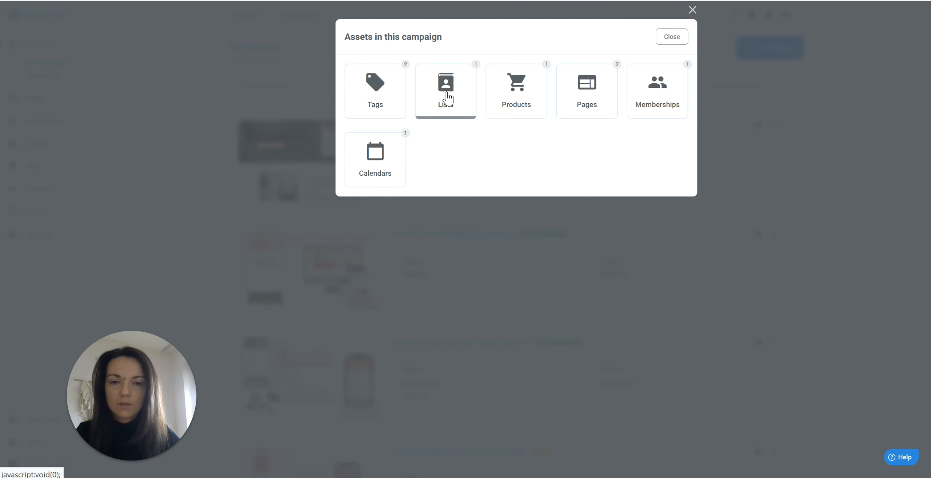
Check the funnel's lists, then open its products, showing unpublished Coaching Program Orange.
left_click(449, 95)
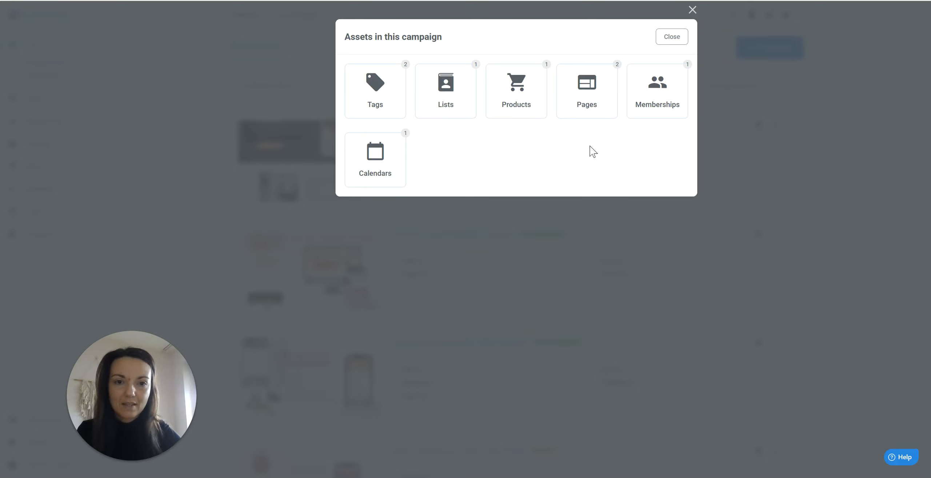
left_click(519, 102)
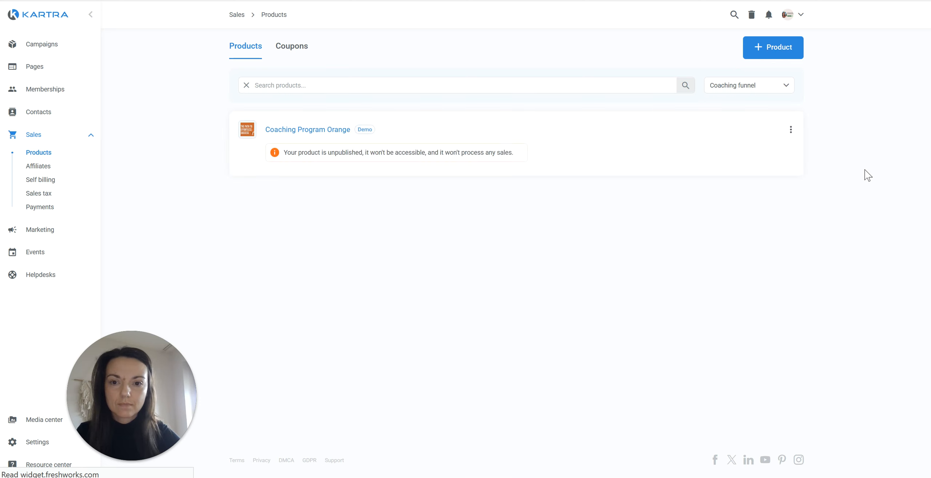
Highlight the unpublished notice, then open the Coaching Program Orange product's edit page.
double_click(334, 152)
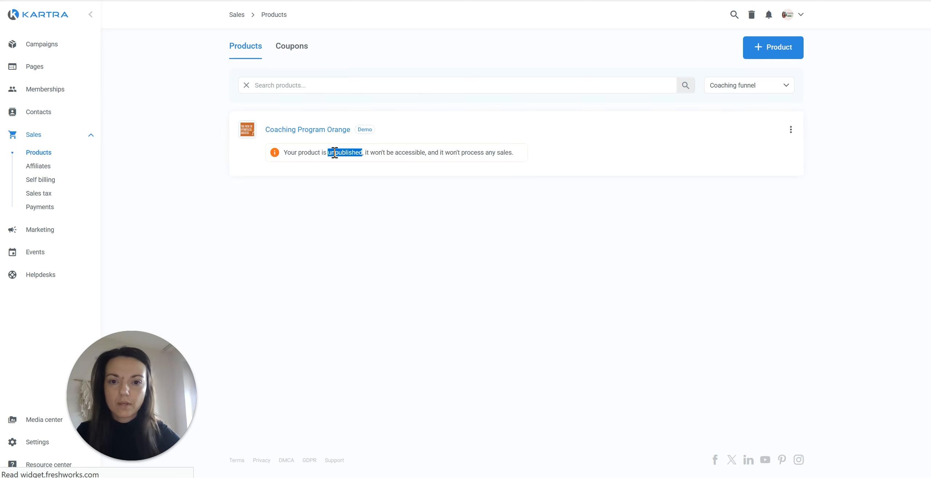
triple_click(334, 152)
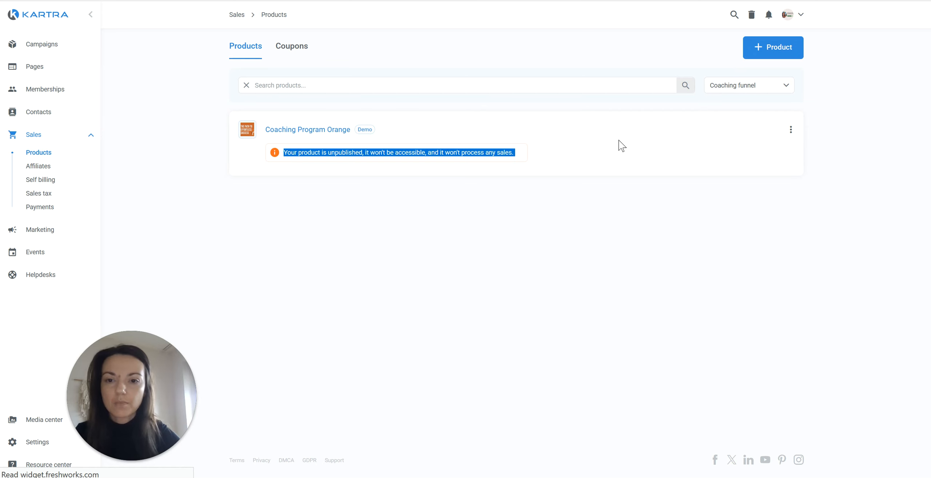
left_click(307, 134)
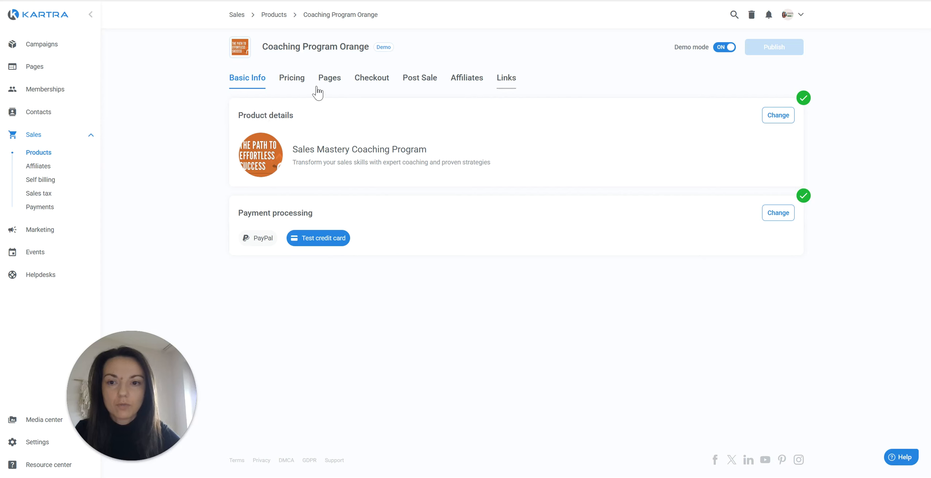
Review the product's name and description in Basic Info and save the details.
left_click(786, 117)
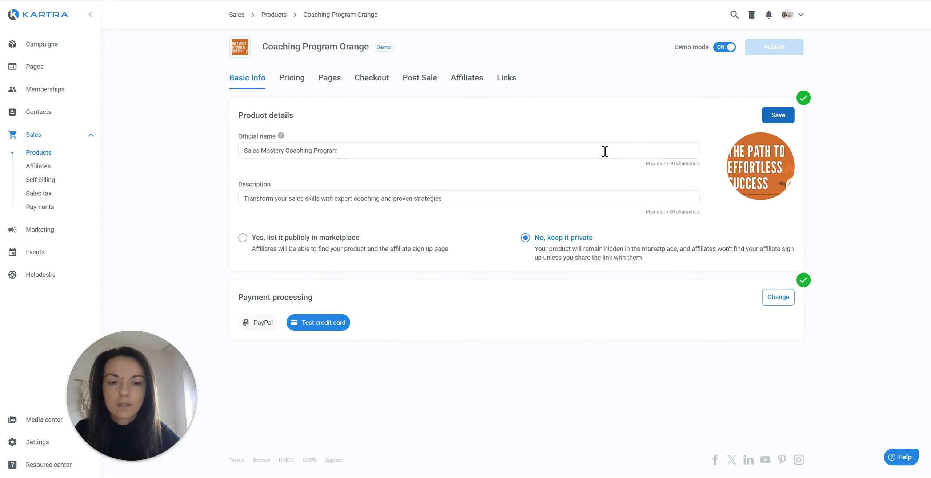
triple_click(444, 149)
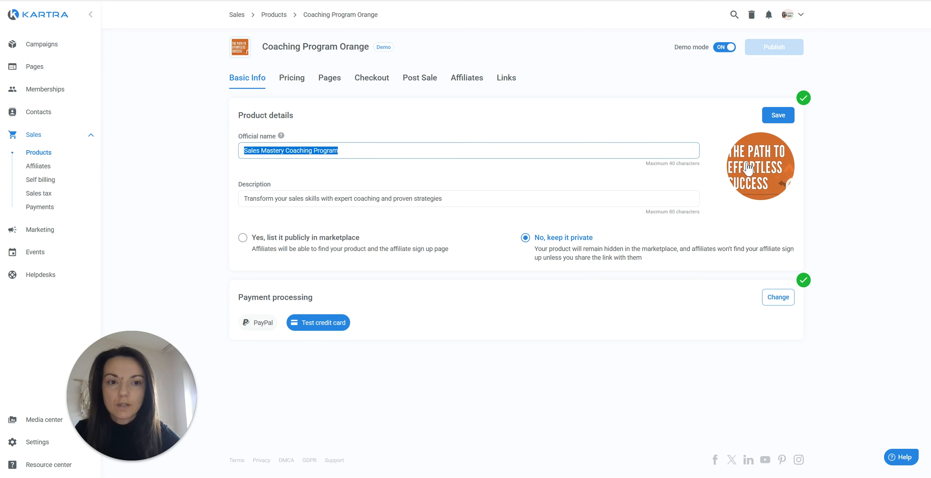
mouse_move(765, 174)
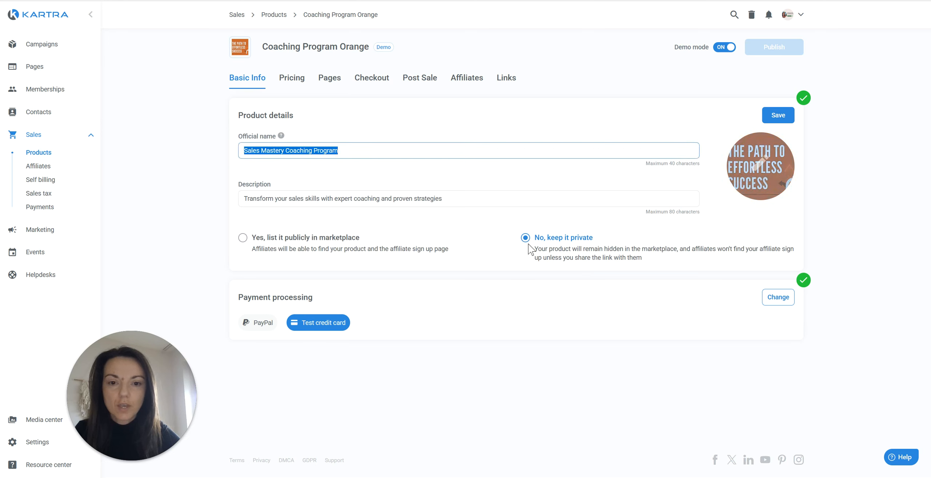
left_click(768, 119)
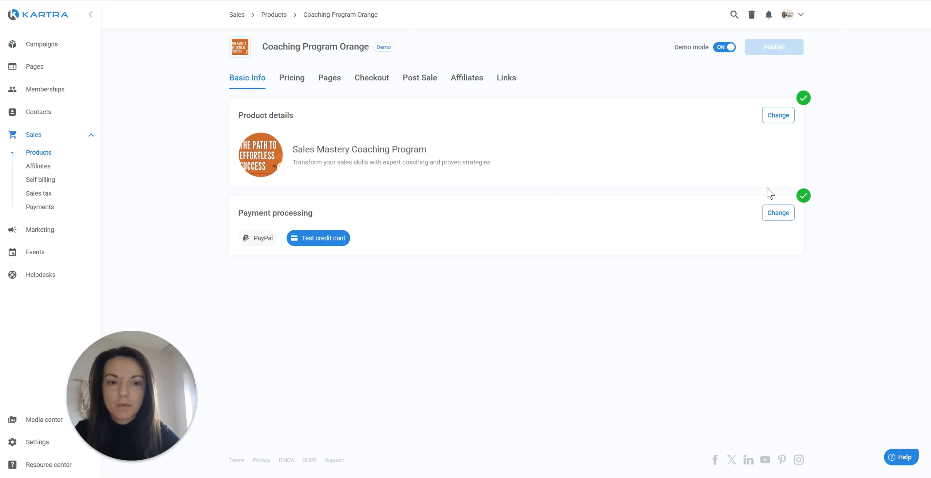
Set the product's credit card payments to use the Test payment gateway.
left_click(774, 215)
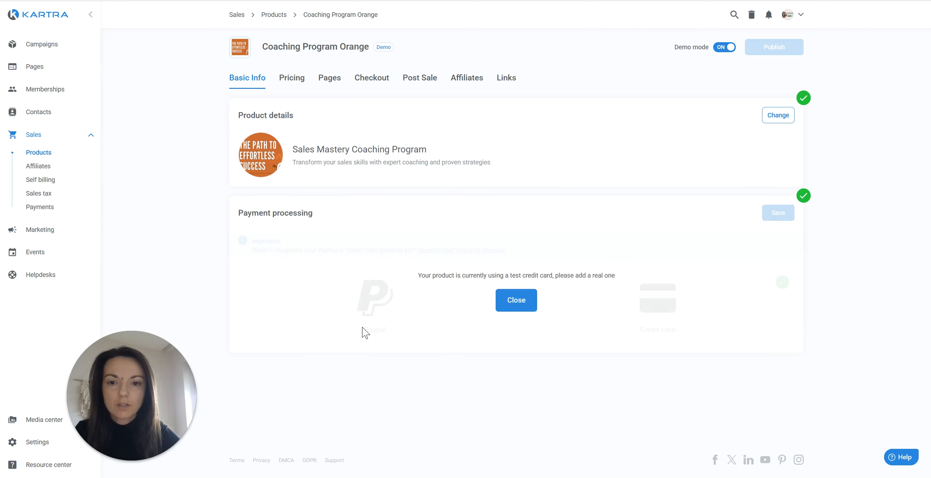
left_click(516, 305)
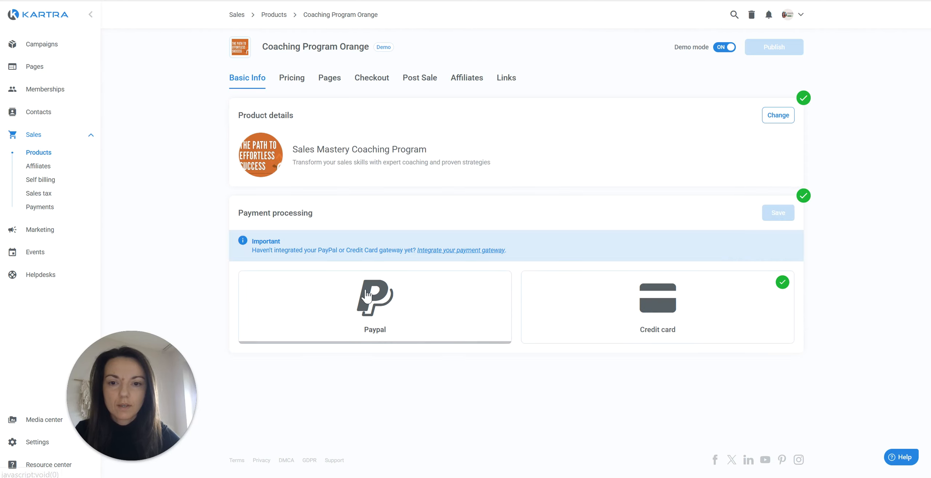
left_click(600, 310)
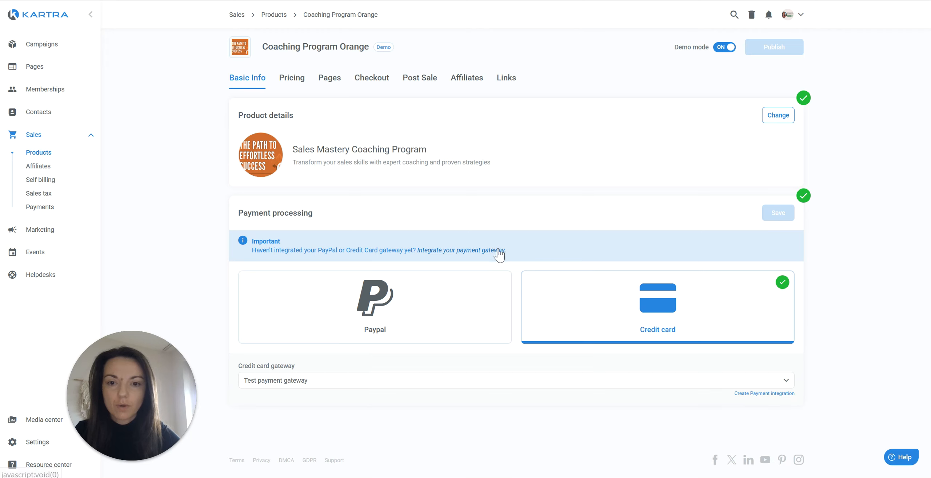
left_click(388, 388)
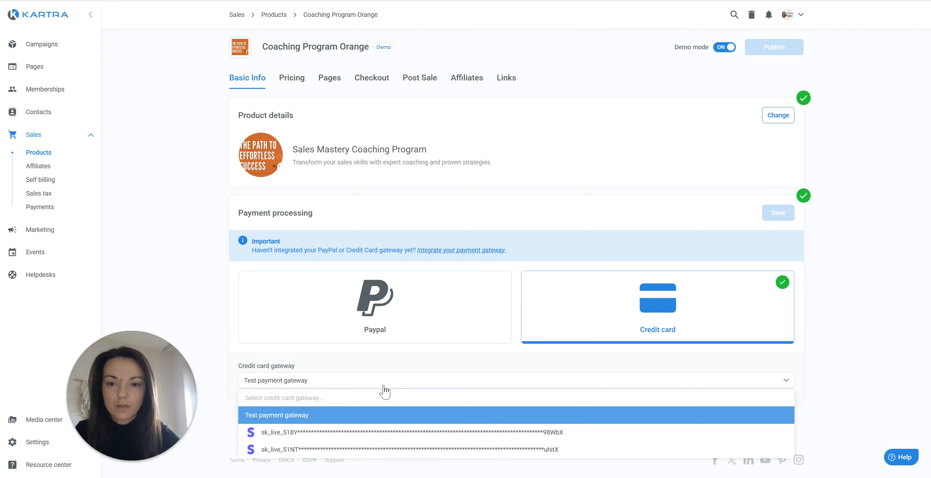
left_click(370, 421)
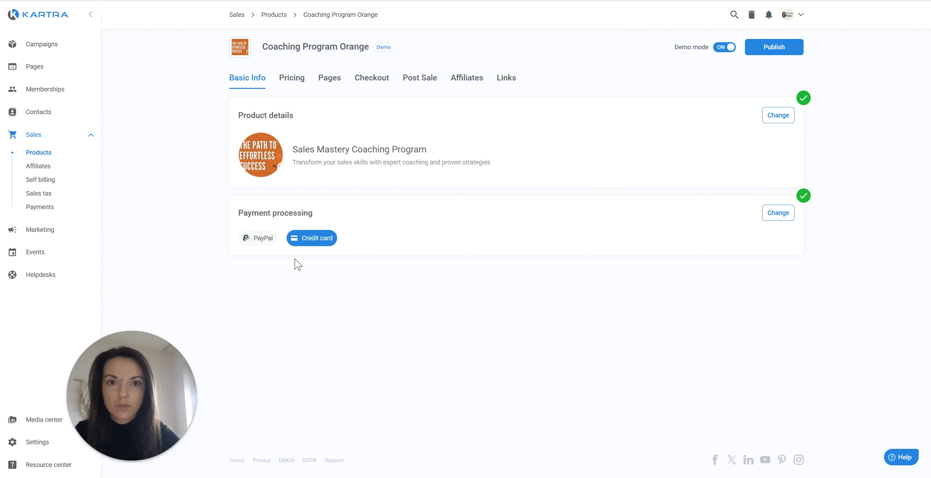
On the Pricing tab, switch the refund policy from 30-day money-back guarantee to No refund.
left_click(293, 83)
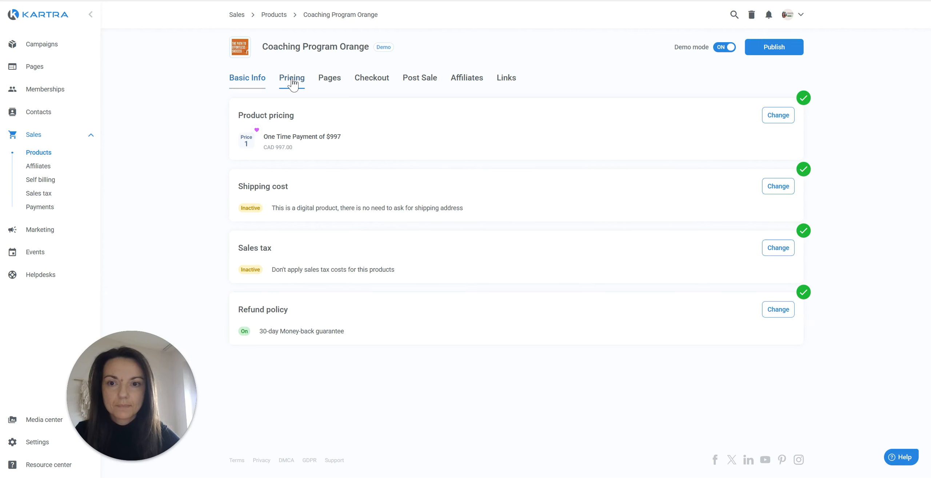
left_click(768, 120)
double_click(268, 309)
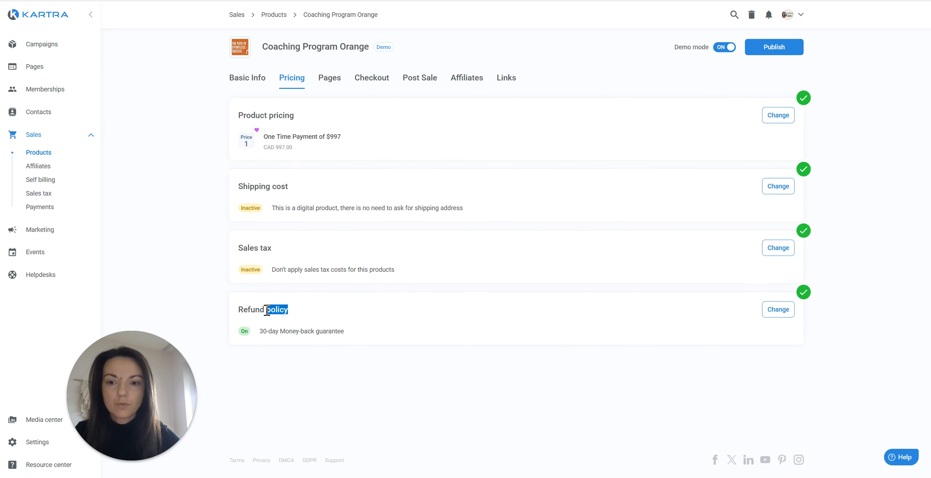
left_click(779, 310)
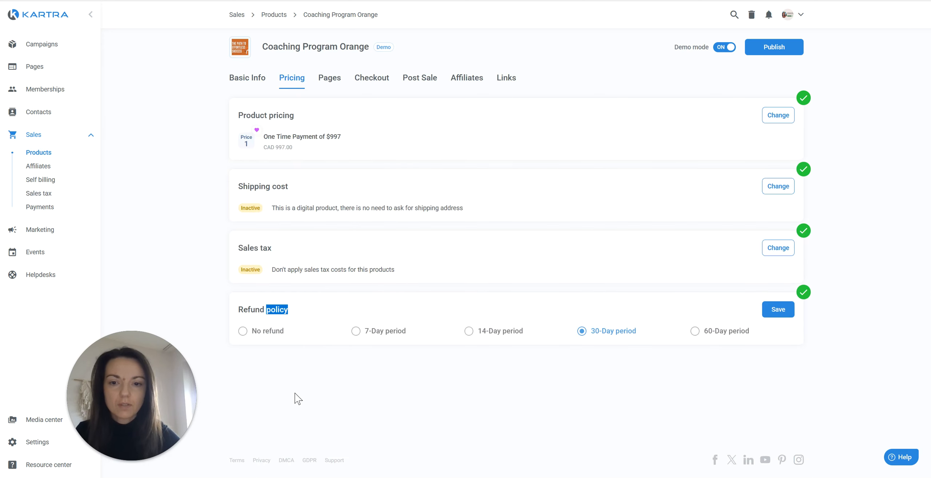
left_click(265, 336)
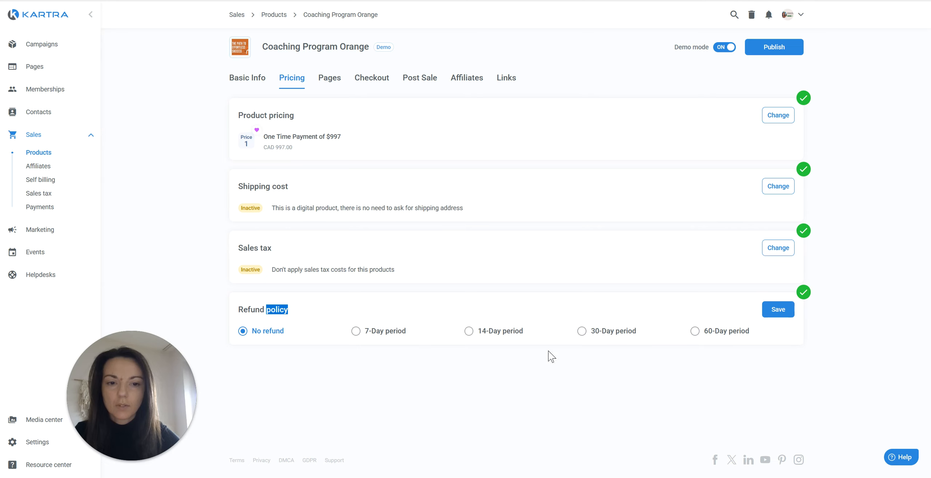
left_click(776, 310)
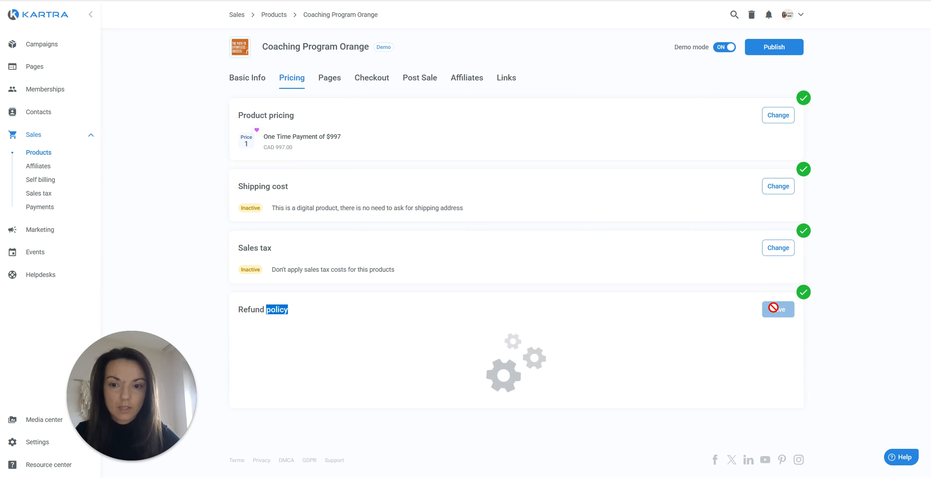
left_click(403, 309)
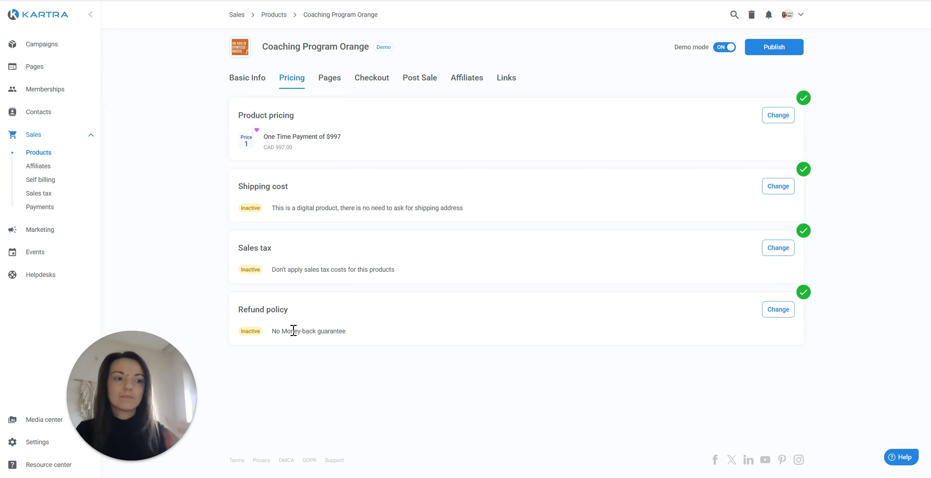
Keep Coaching program home Orange as product page and Thank you coaching Orange as thank-you page, saving.
left_click(330, 83)
left_click(773, 118)
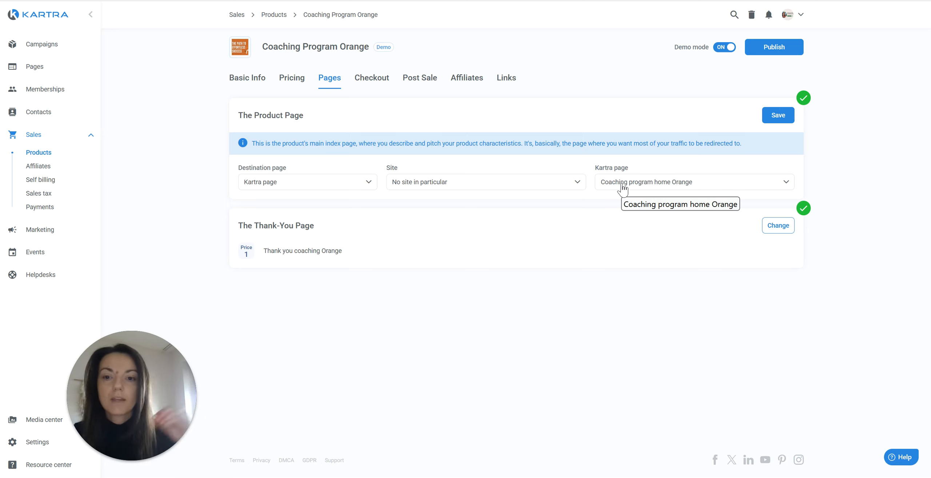
left_click(779, 115)
left_click_drag(344, 212, 267, 217)
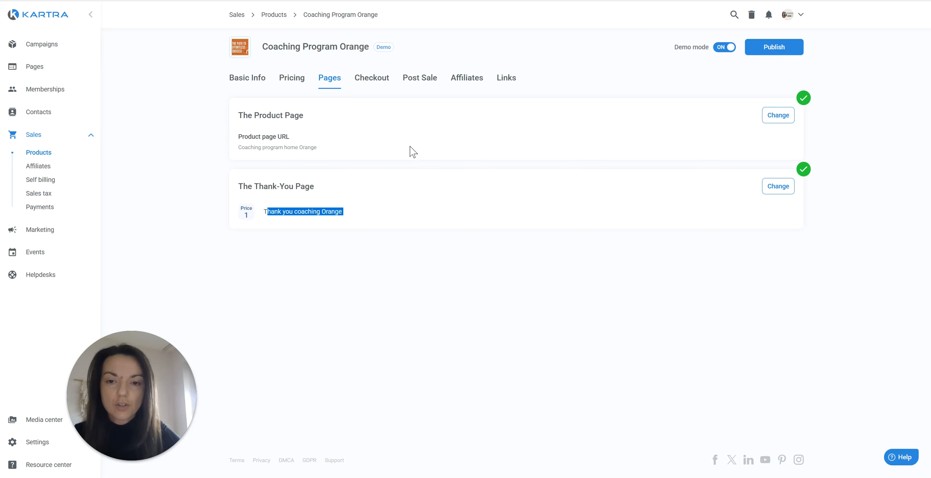
left_click(379, 86)
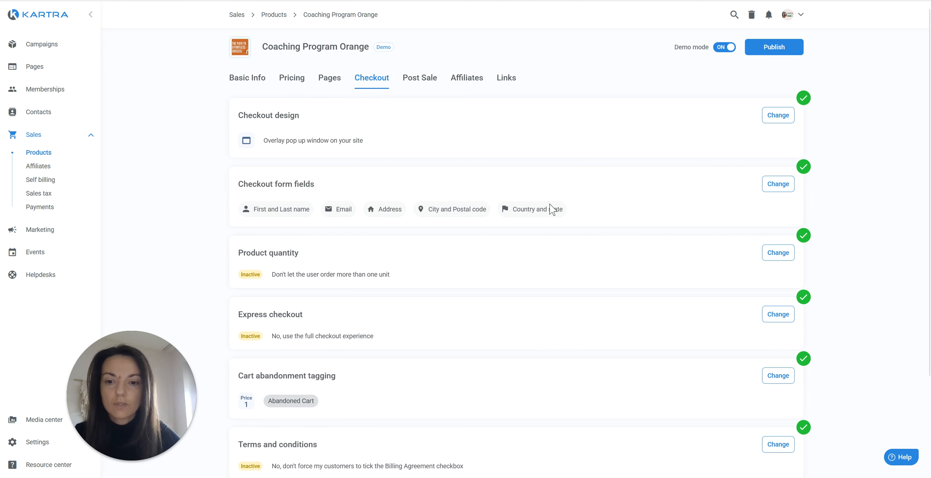
Scroll through the checkout cards, noting the Abandoned Cart tag, then go to Post Sale settings.
scroll(562, 153, "down", 3)
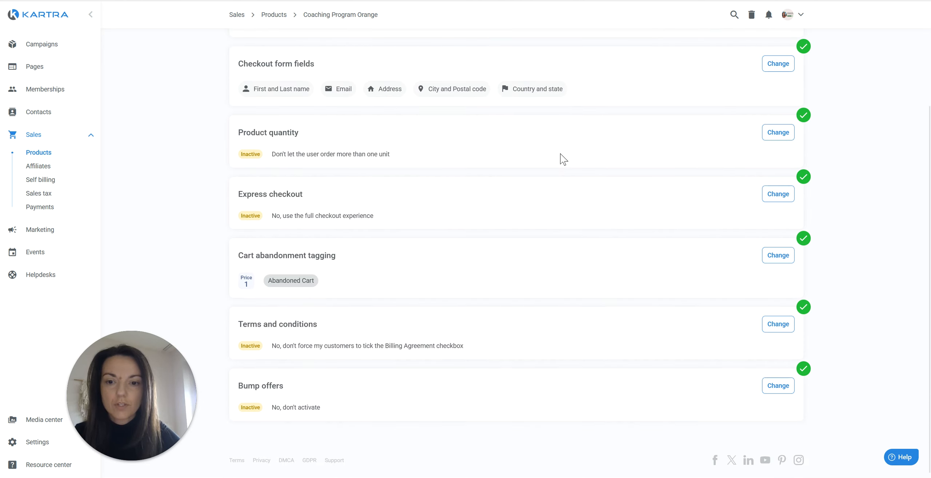
left_click_drag(314, 285, 266, 287)
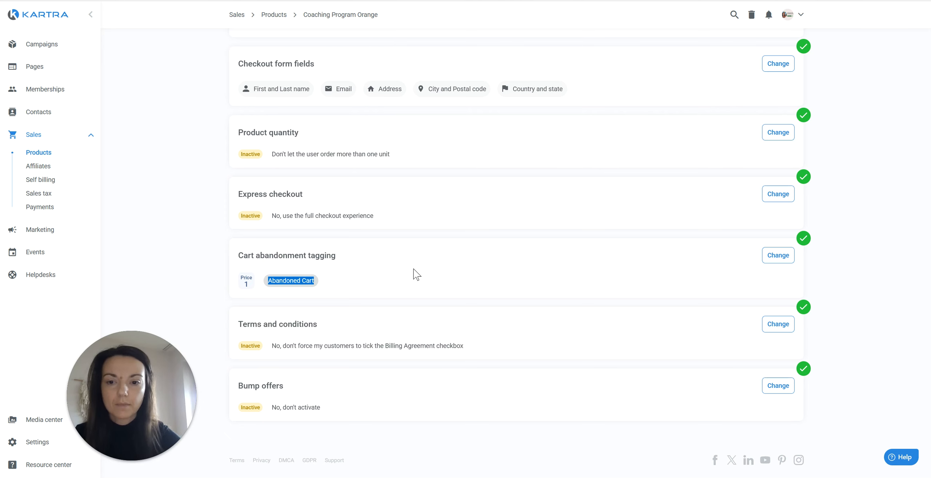
scroll(417, 275, "up", 3)
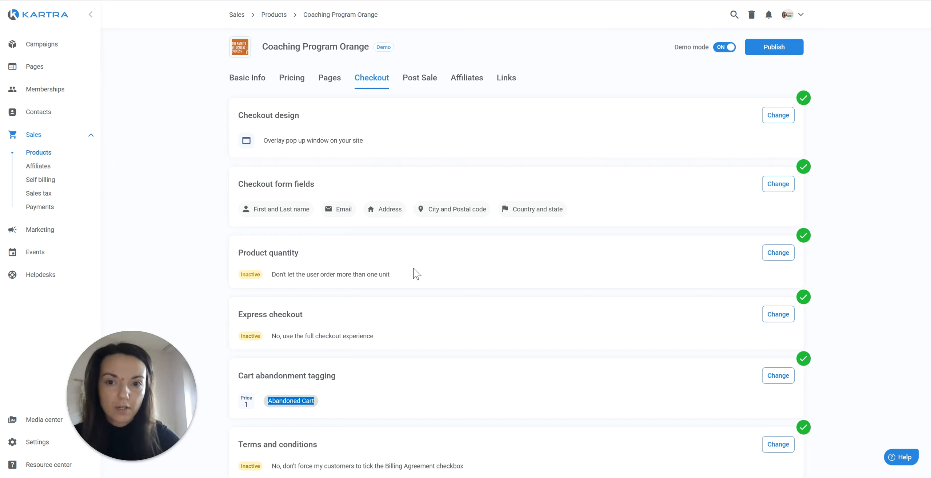
mouse_move(299, 402)
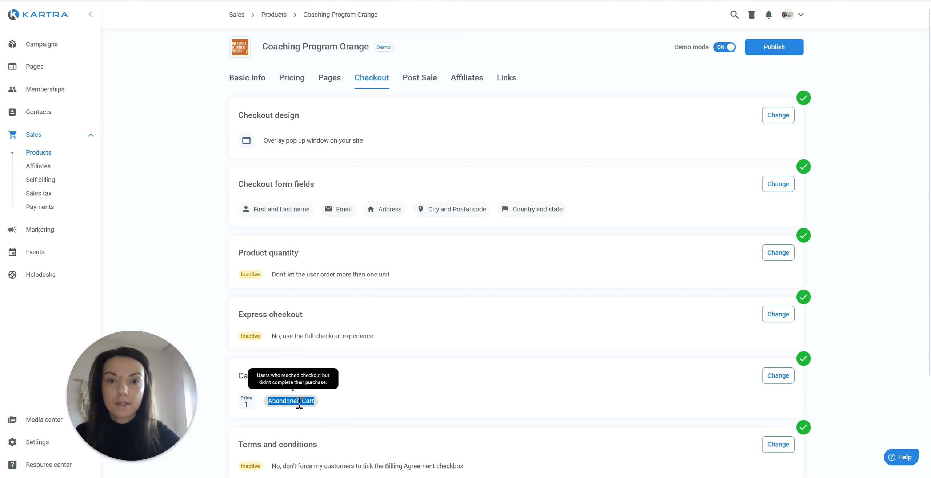
left_click(413, 89)
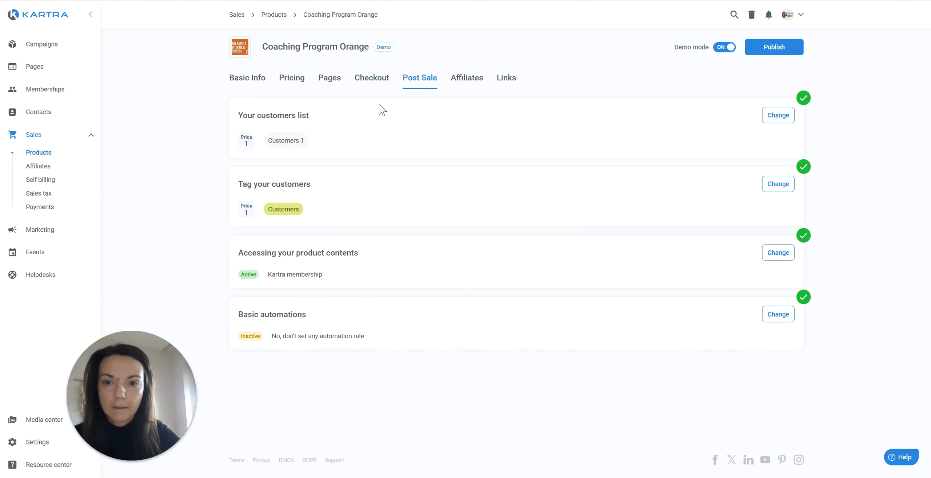
left_click_drag(314, 141, 266, 149)
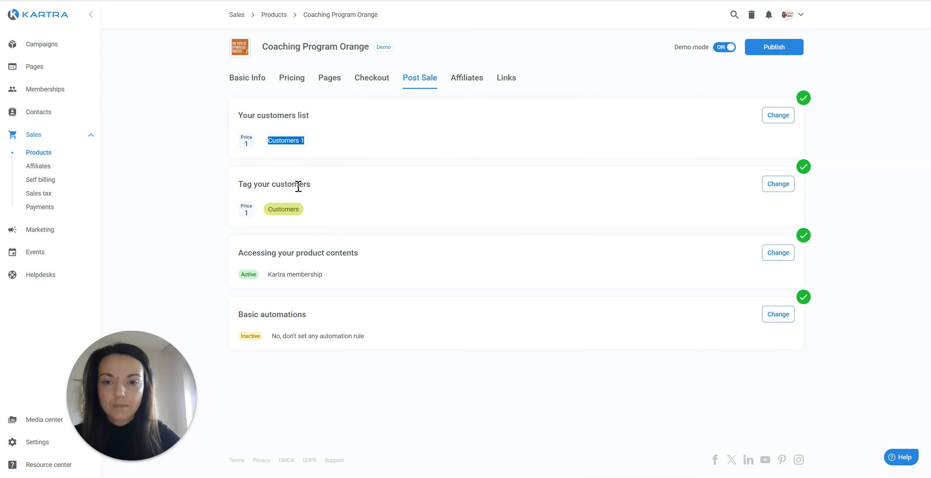
left_click(776, 116)
left_click(341, 190)
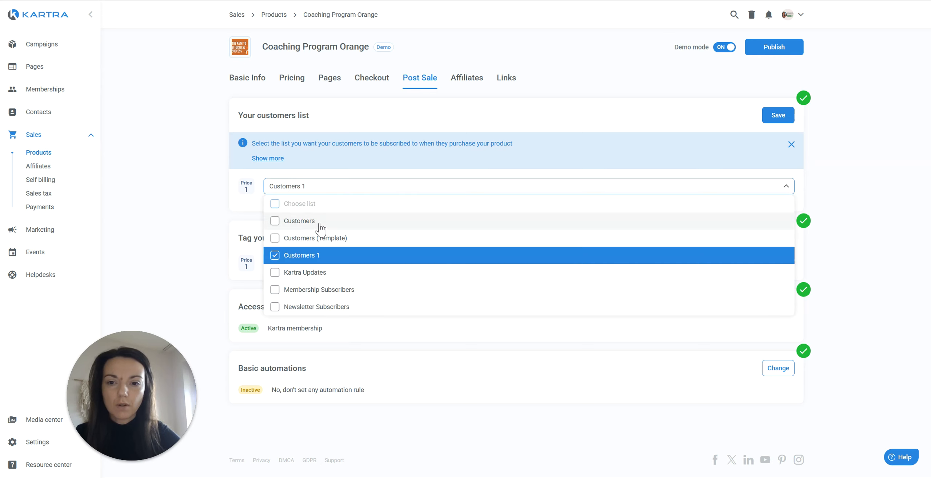
left_click(320, 222)
left_click(313, 255)
left_click(786, 117)
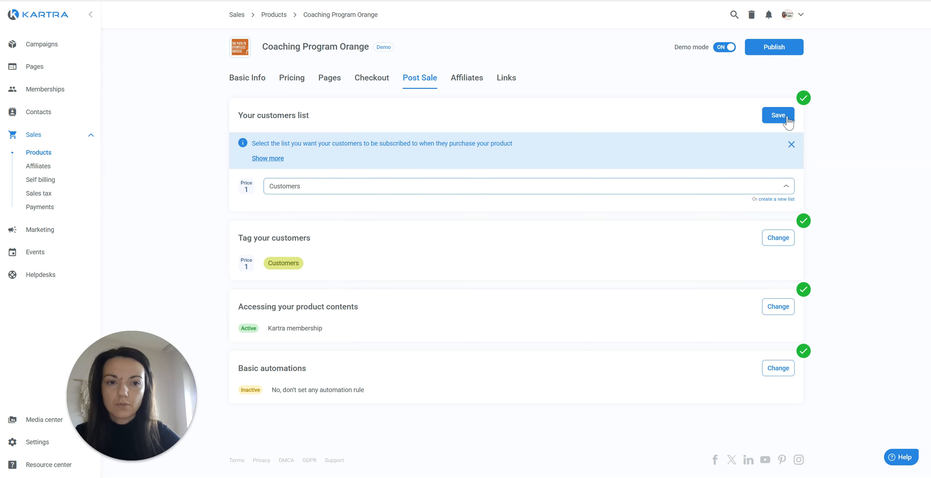
left_click(785, 116)
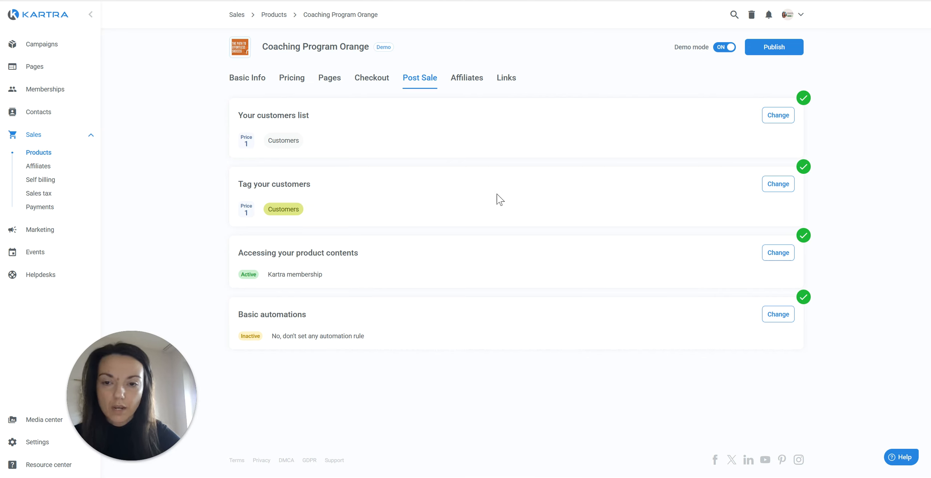
double_click(287, 209)
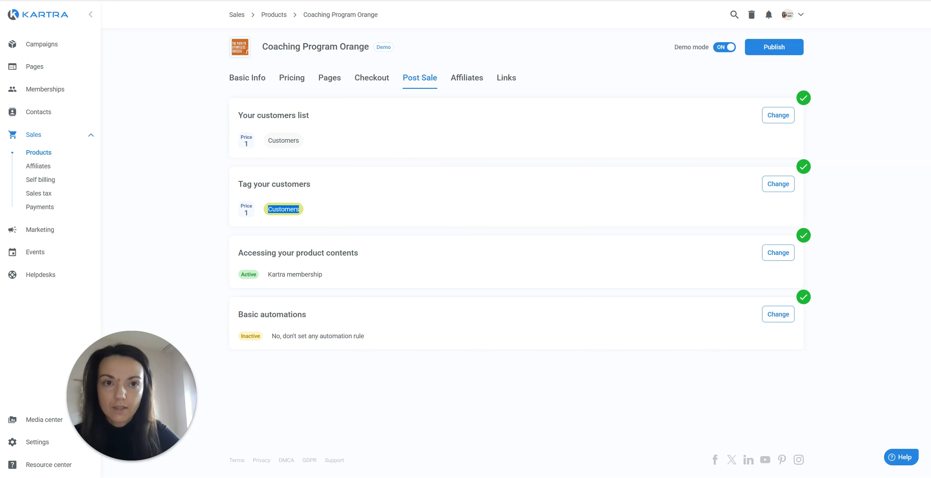
Rename the Customers tag to 'Coaching Purchase' and save it.
left_click(408, 217)
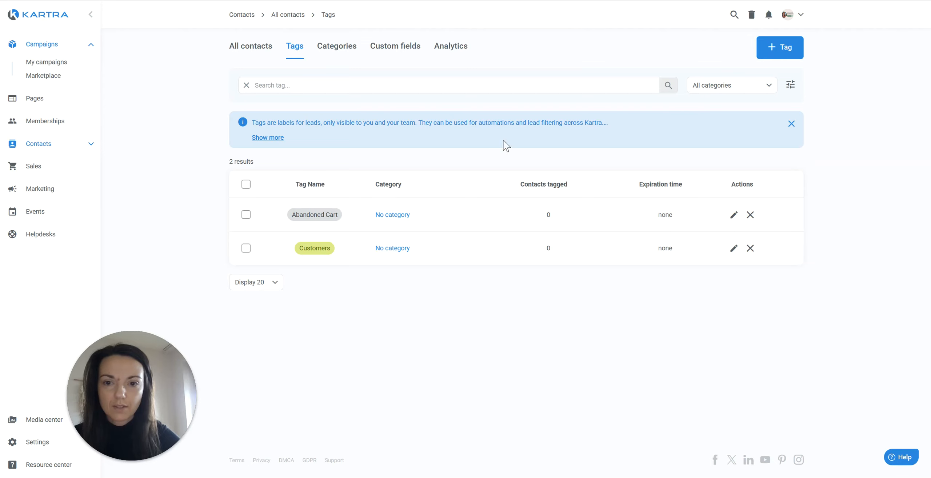
left_click(734, 249)
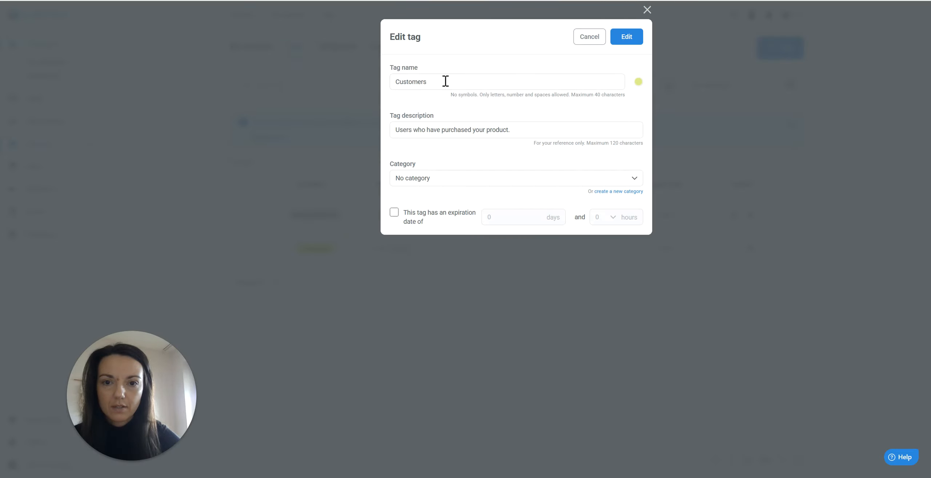
double_click(445, 81)
type("Coaching Purchase")
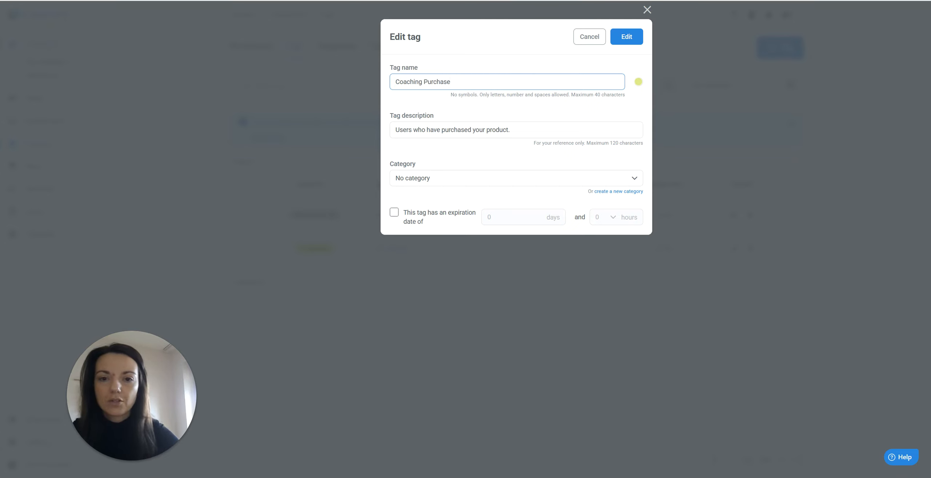
left_click(630, 38)
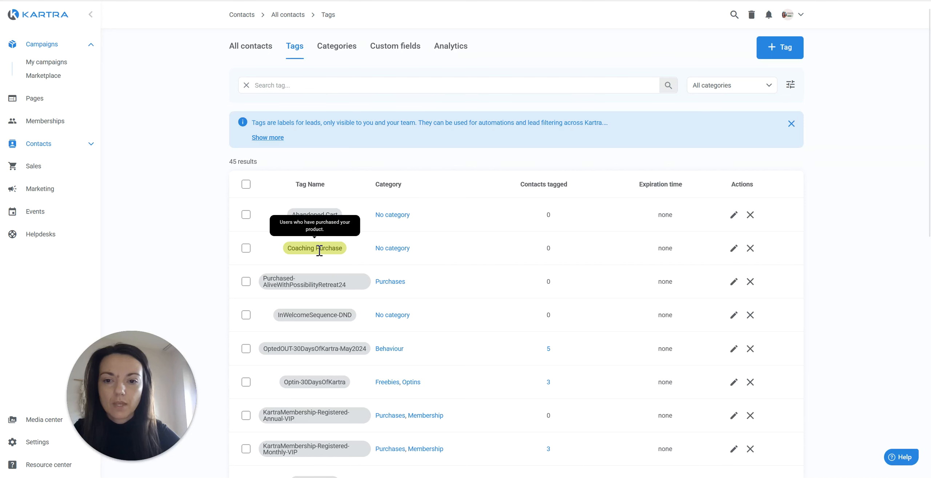
triple_click(320, 251)
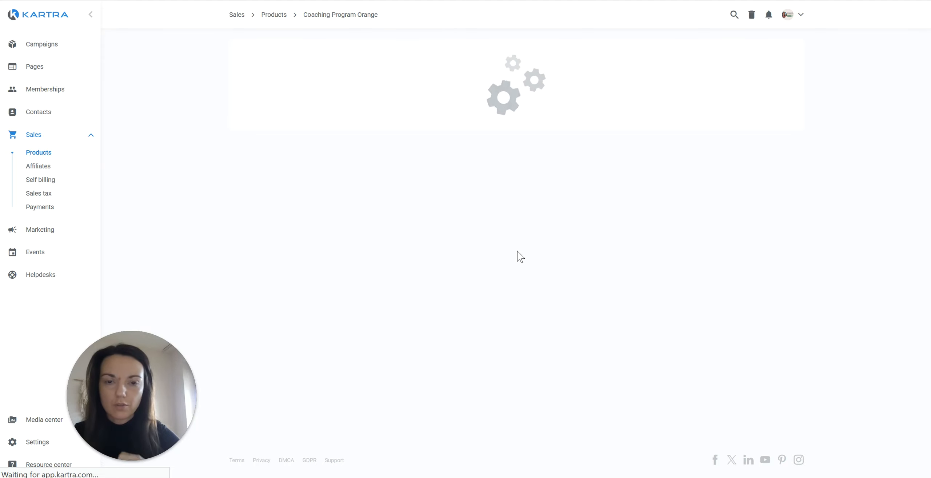
Confirm the Coaching Purchase tag and content access, then browse the Affiliates, Links and Pages tabs.
double_click(304, 209)
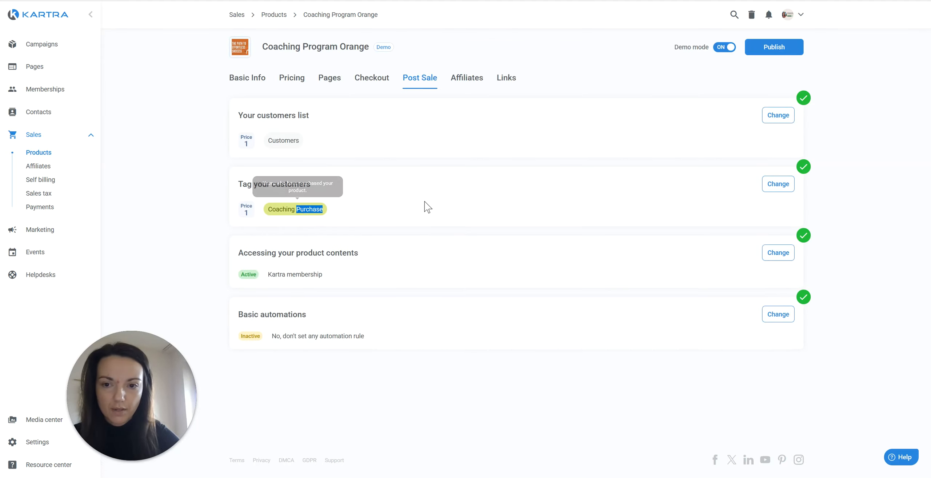
triple_click(326, 253)
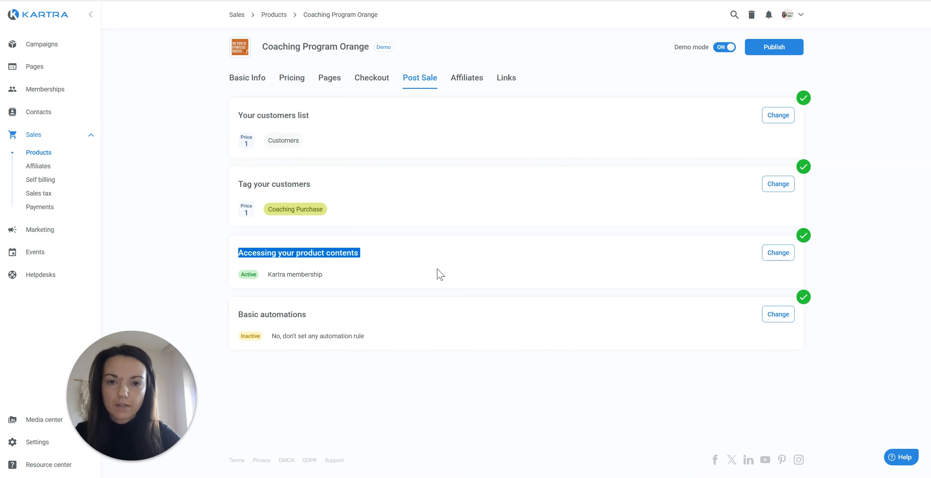
left_click(479, 81)
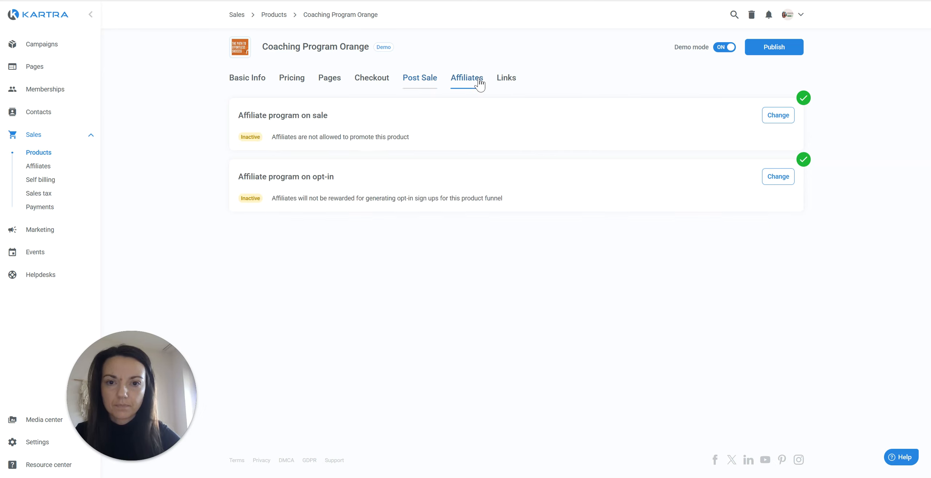
left_click(502, 83)
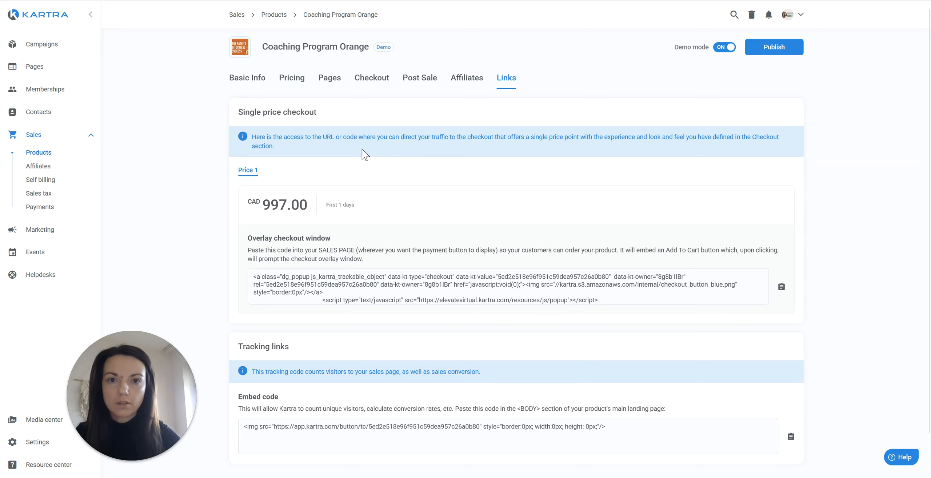
left_click(332, 88)
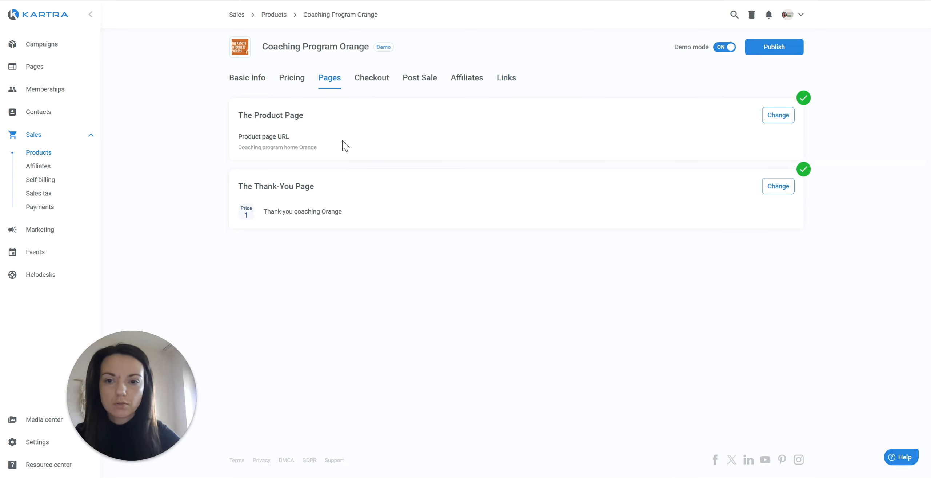
triple_click(289, 146)
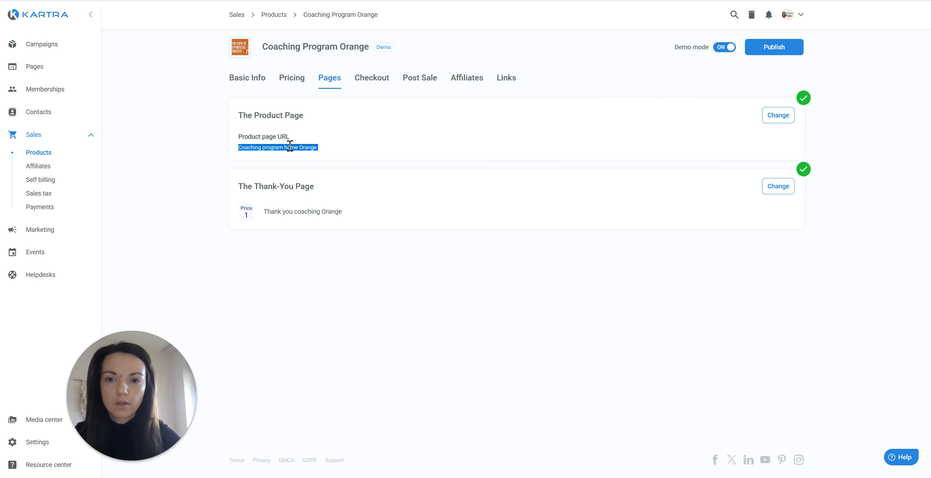
left_click(24, 196)
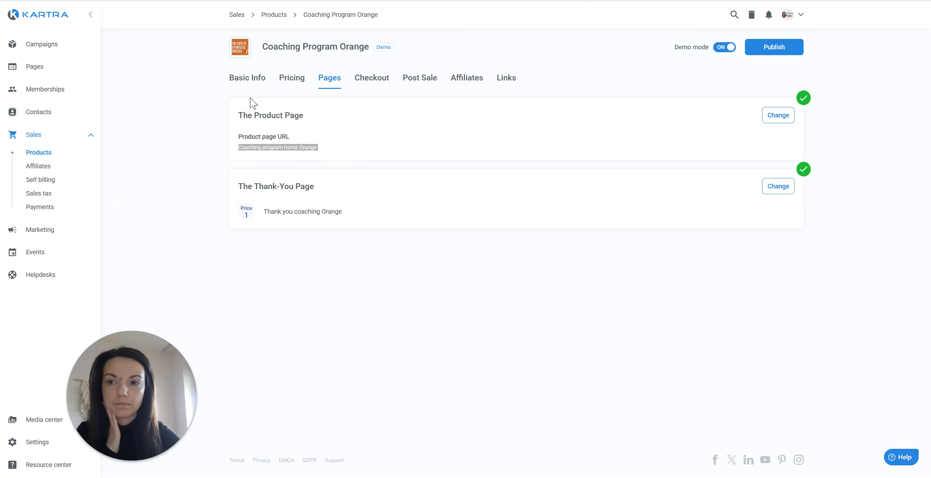
Open the Coaching funnel's assets from My campaigns and go to its Memberships.
left_click(60, 47)
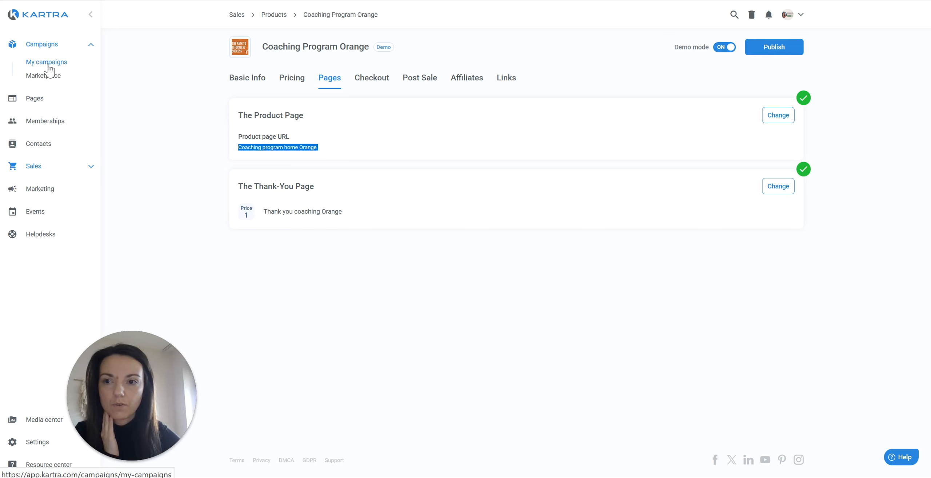
left_click(61, 63)
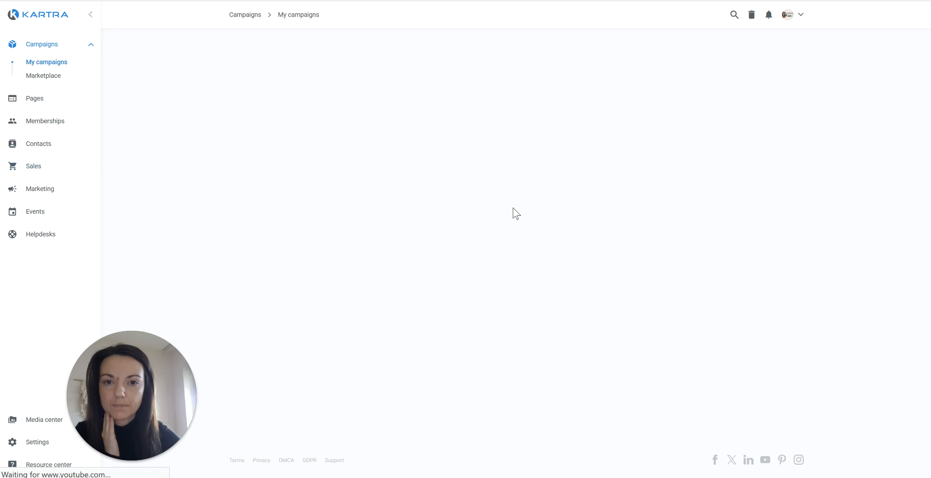
left_click(791, 126)
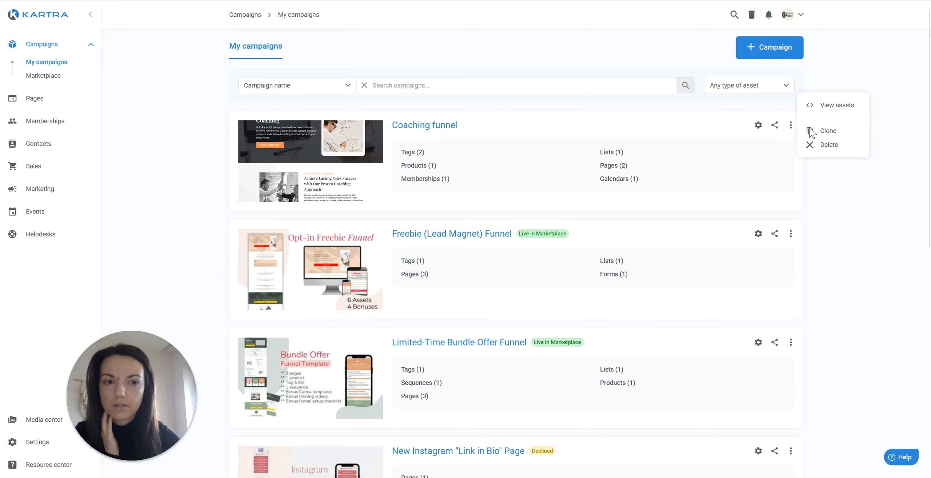
left_click(828, 105)
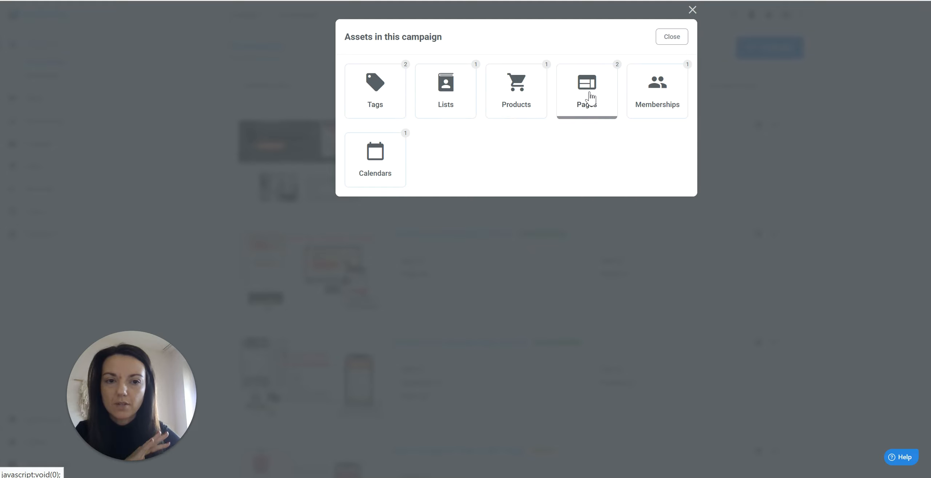
left_click(660, 93)
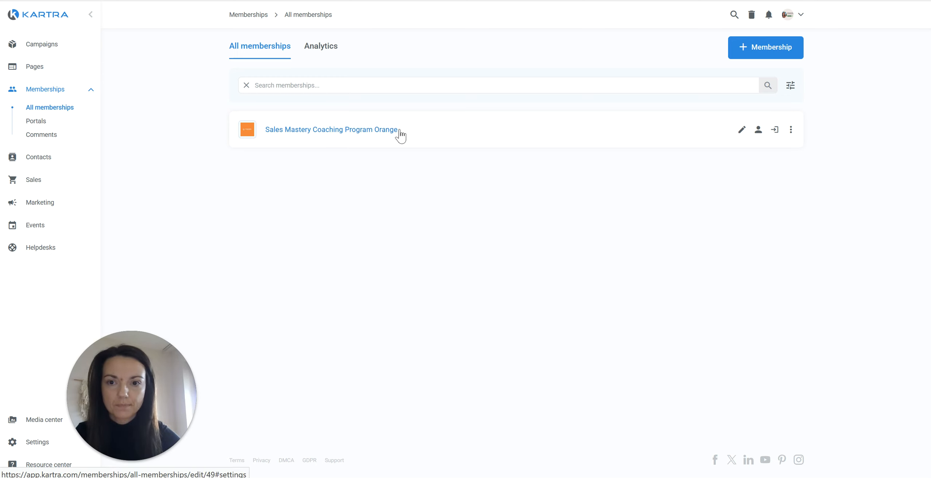
Open the Sales Mastery Coaching Program Orange membership and save its details unchanged.
left_click(345, 133)
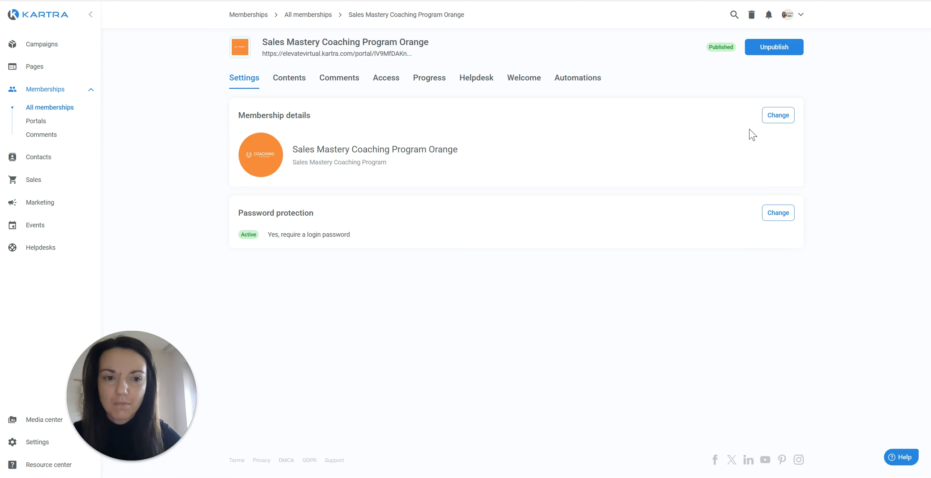
left_click(769, 125)
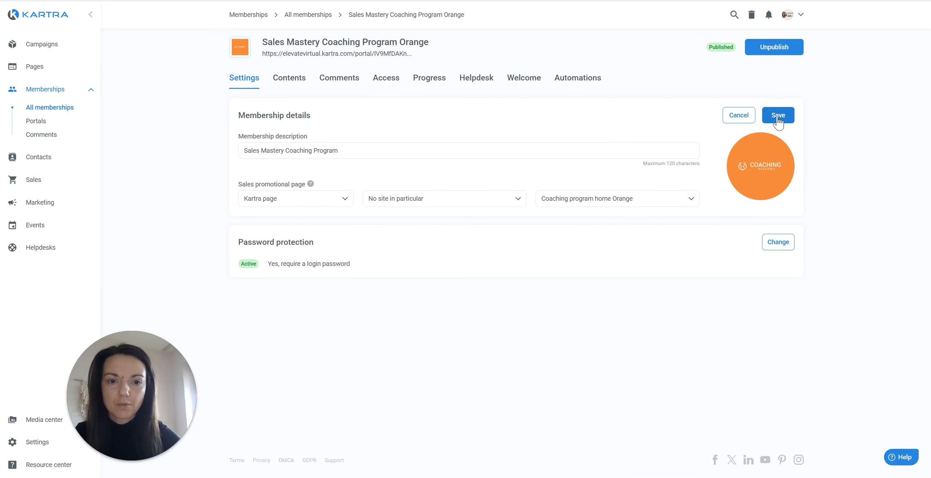
left_click(779, 114)
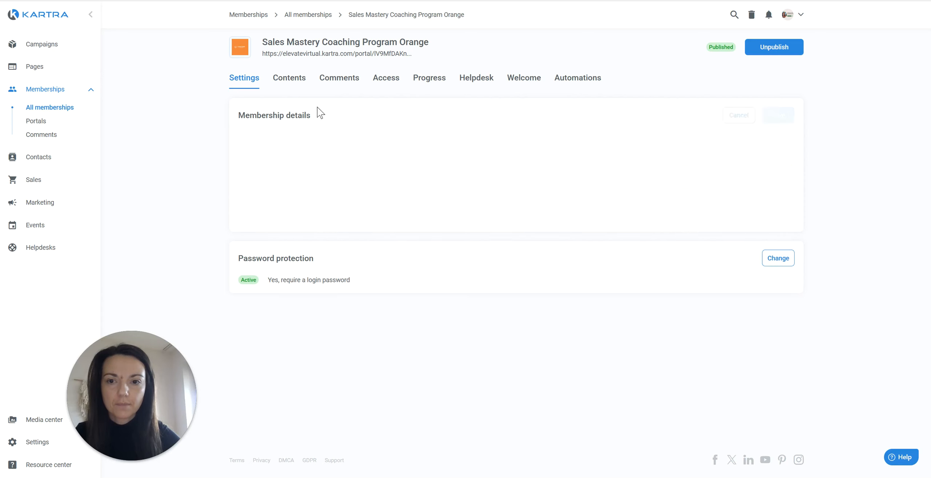
Look through the membership's Contents, Comments, Access and Progress tabs.
left_click(295, 81)
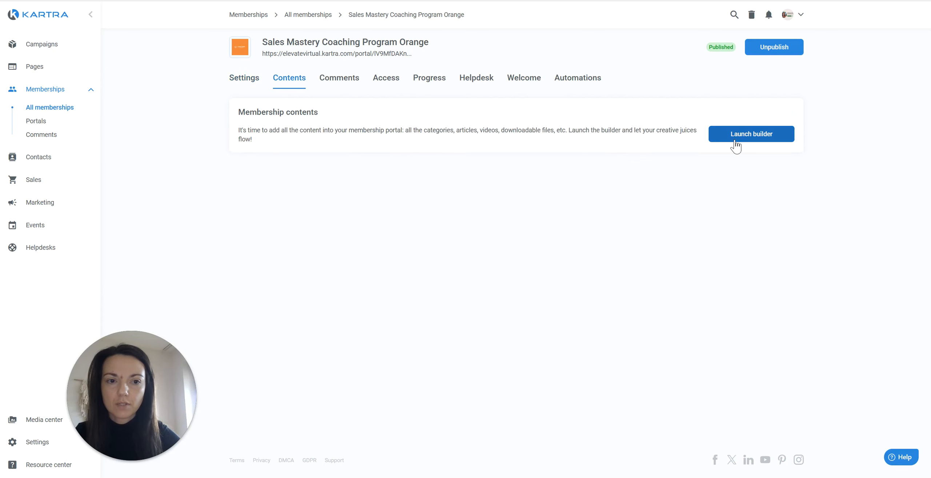
left_click(345, 82)
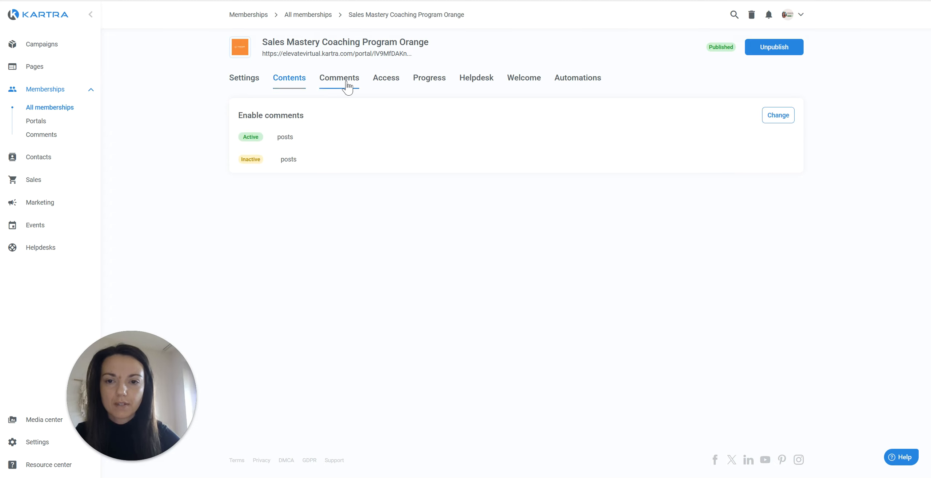
left_click(392, 91)
left_click(442, 85)
Scroll through the Membership Welcome email in its editor, then Save & exit.
left_click(475, 83)
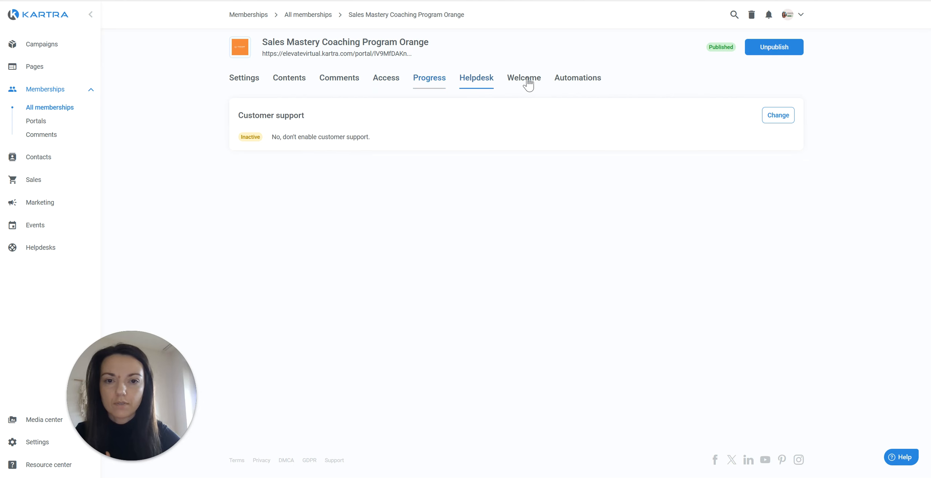
left_click(528, 84)
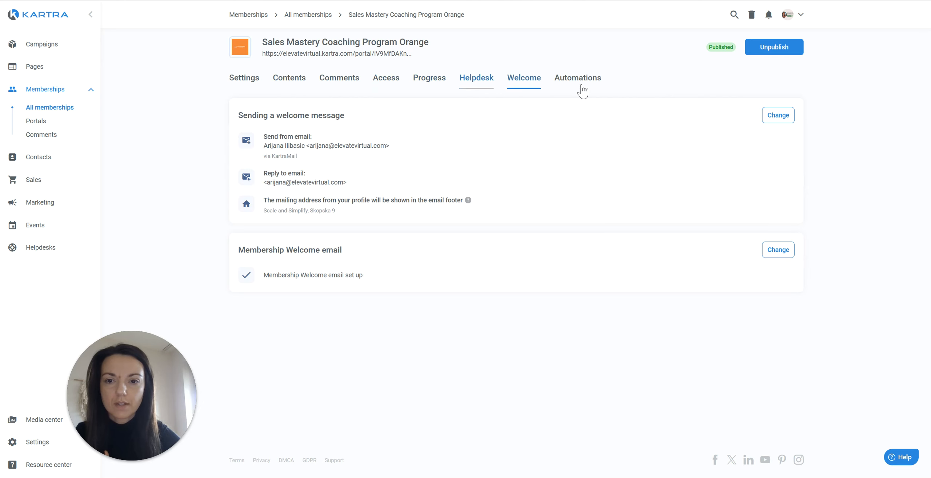
left_click(779, 253)
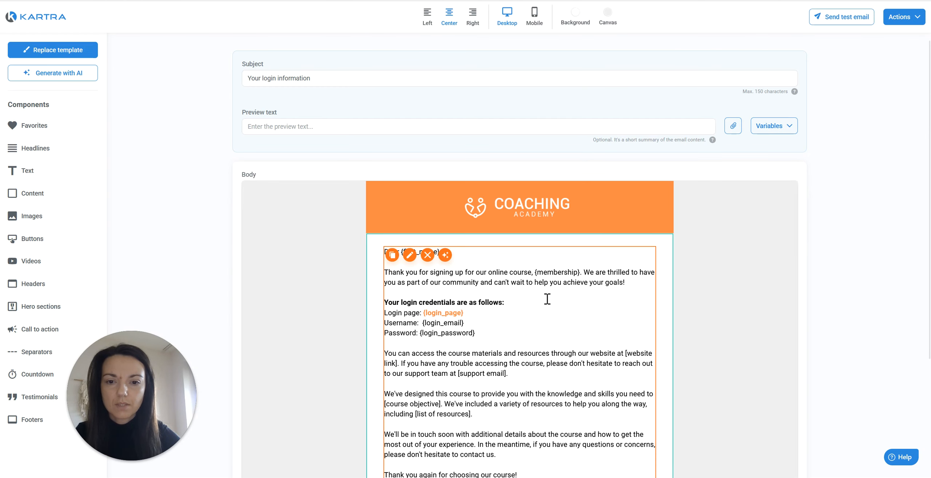
scroll(548, 256, "down", 4)
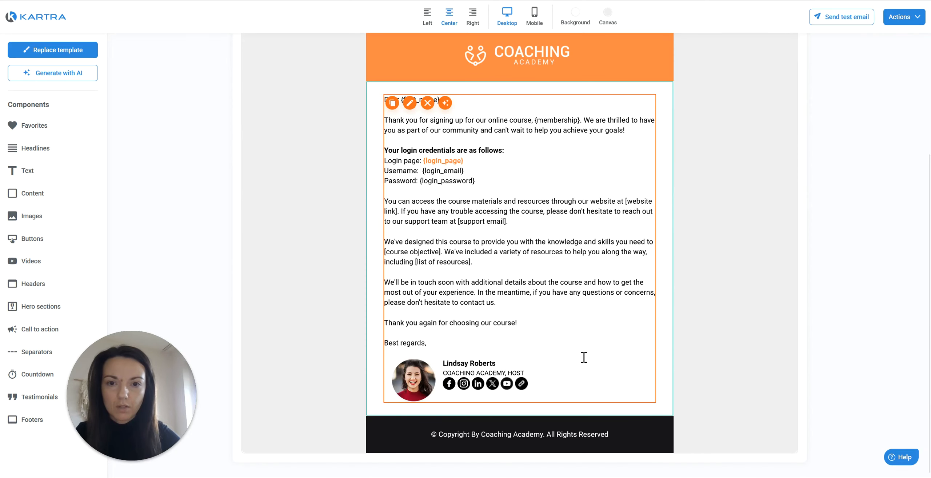
scroll(534, 190, "up", 4)
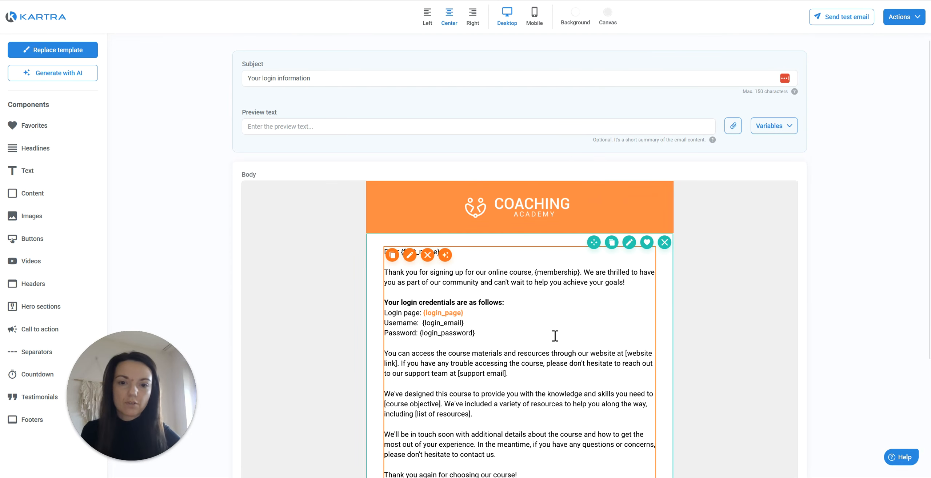
scroll(555, 335, "down", 4)
scroll(568, 328, "up", 4)
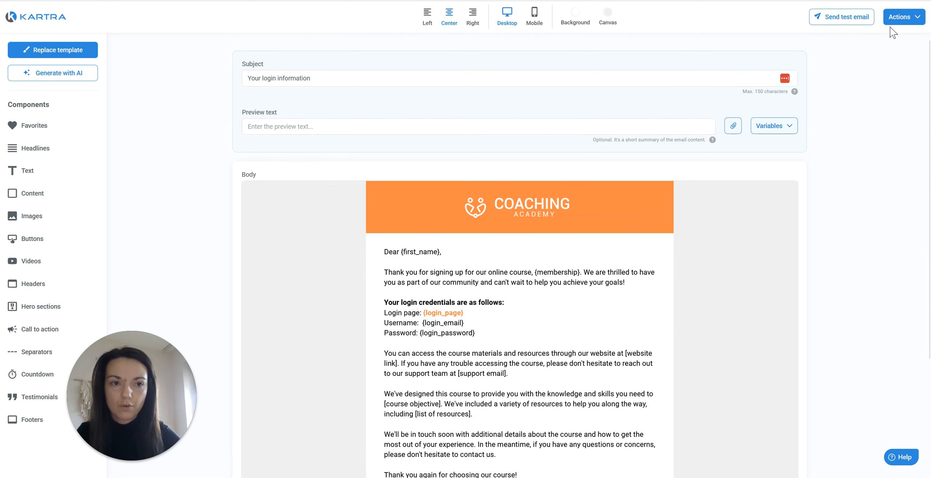
left_click(917, 18)
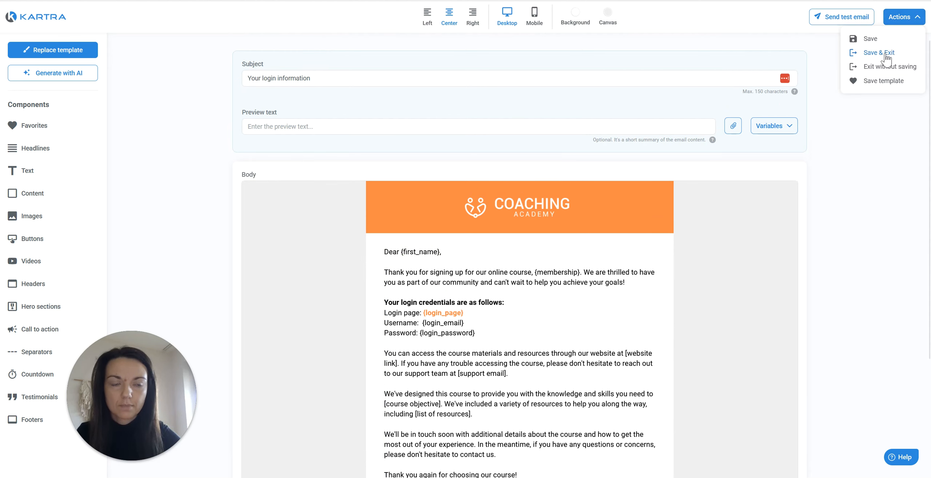
left_click(889, 55)
left_click(298, 87)
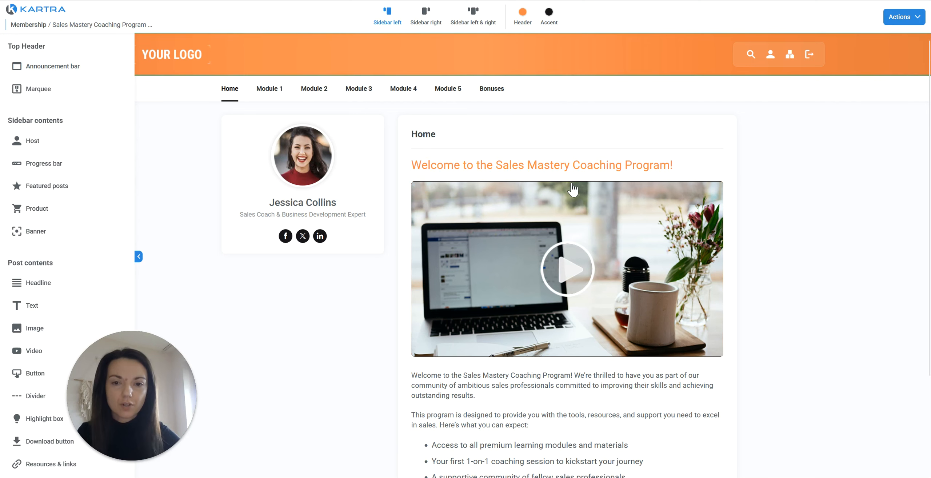
Preview the Module 3 lesson The Power of Building Trust in the member portal.
mouse_move(375, 97)
left_click(379, 116)
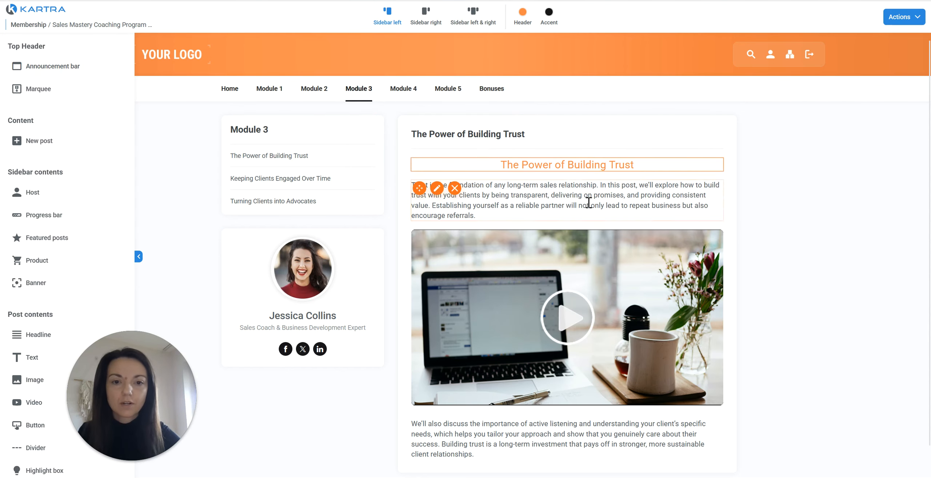
scroll(589, 201, "down", 1)
Save the membership and exit the builder via the Actions menu.
left_click(904, 17)
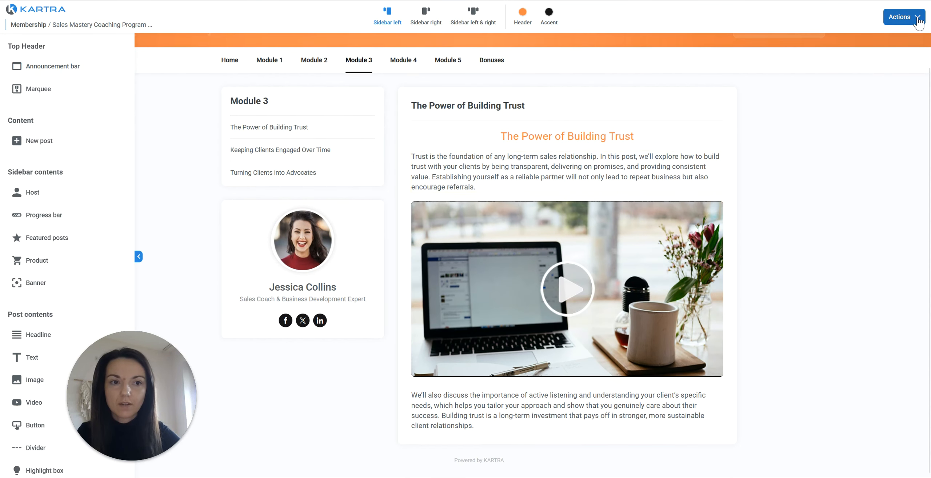
left_click(888, 71)
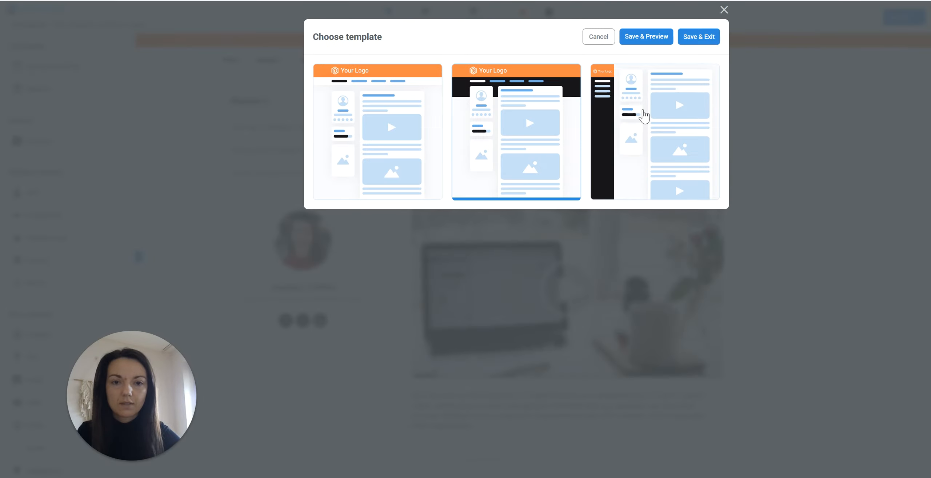
left_click(697, 37)
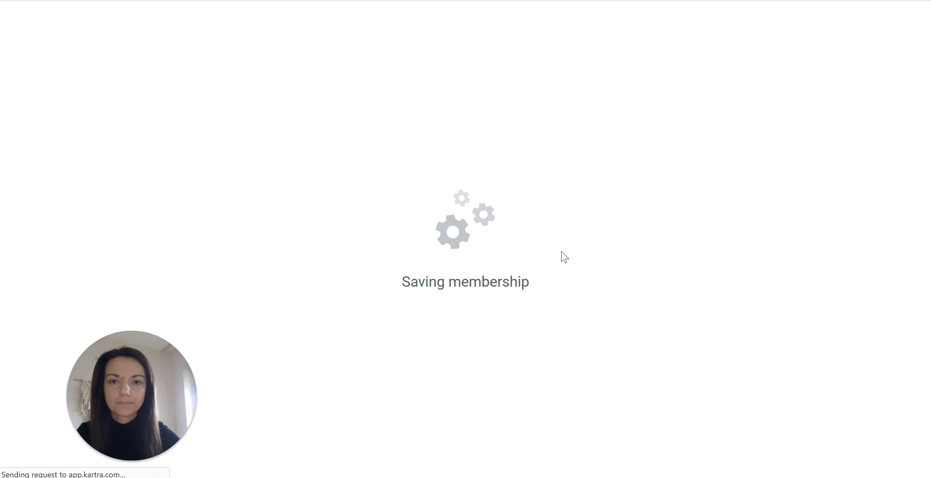
left_click(91, 45)
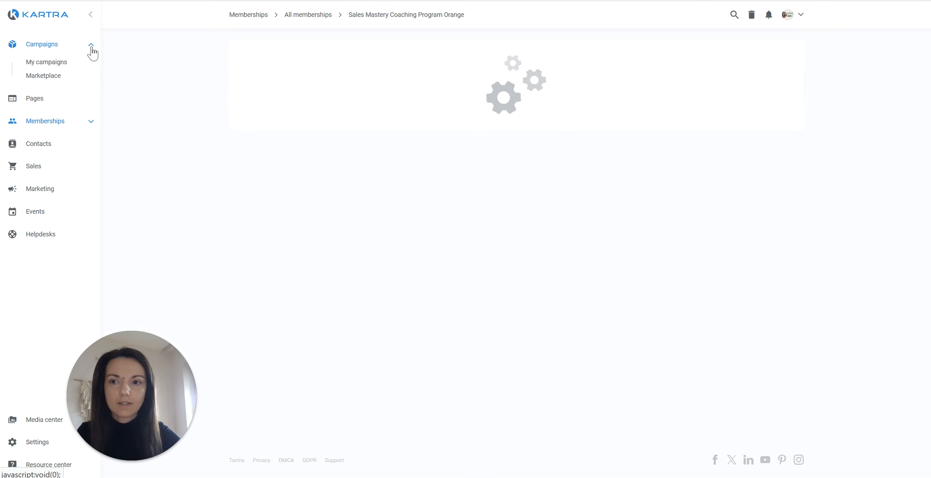
Go to the Coaching funnel's assets in My campaigns and open its calendar asset.
left_click(67, 64)
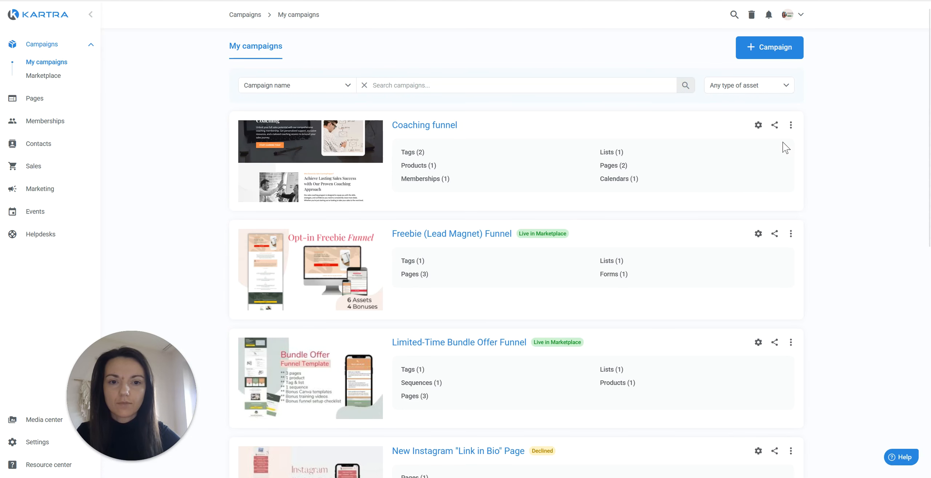
left_click(791, 129)
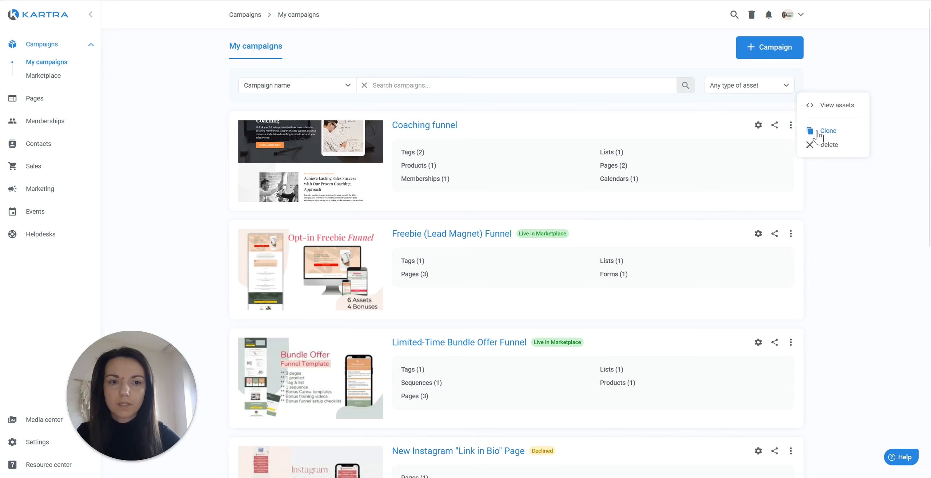
left_click(826, 105)
left_click(382, 166)
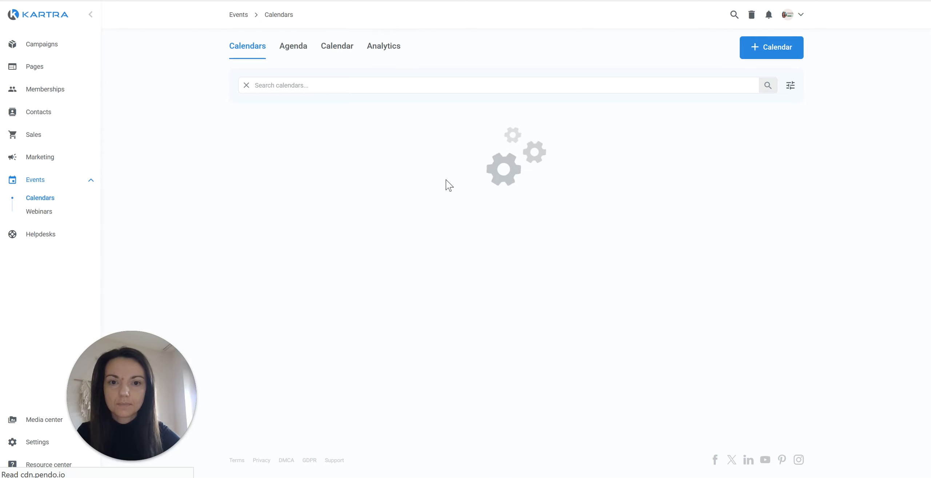
Open the Free Strategy Call calendar and review its Sync and Registration settings.
left_click(18, 196)
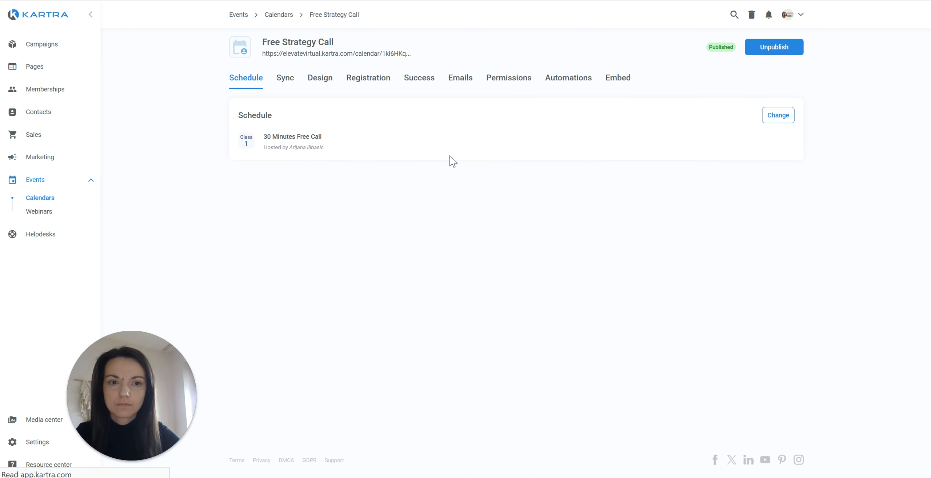
left_click(286, 86)
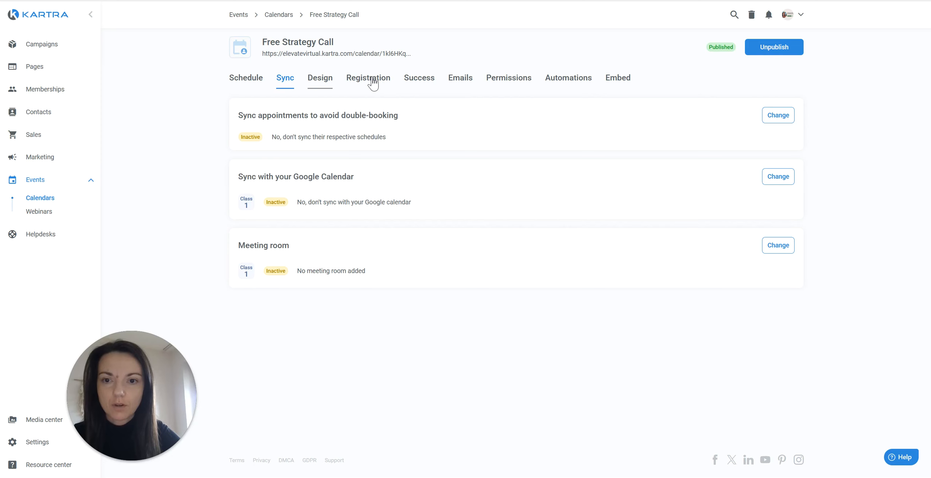
left_click(386, 81)
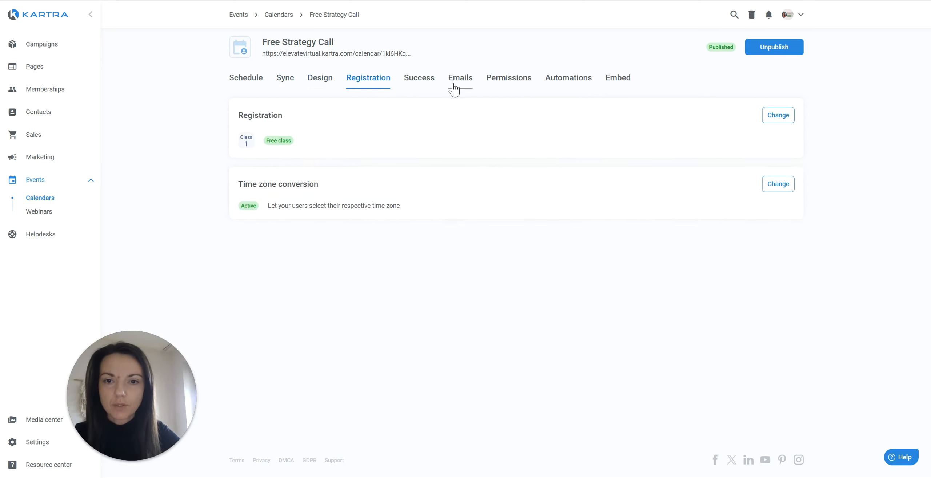
left_click(71, 68)
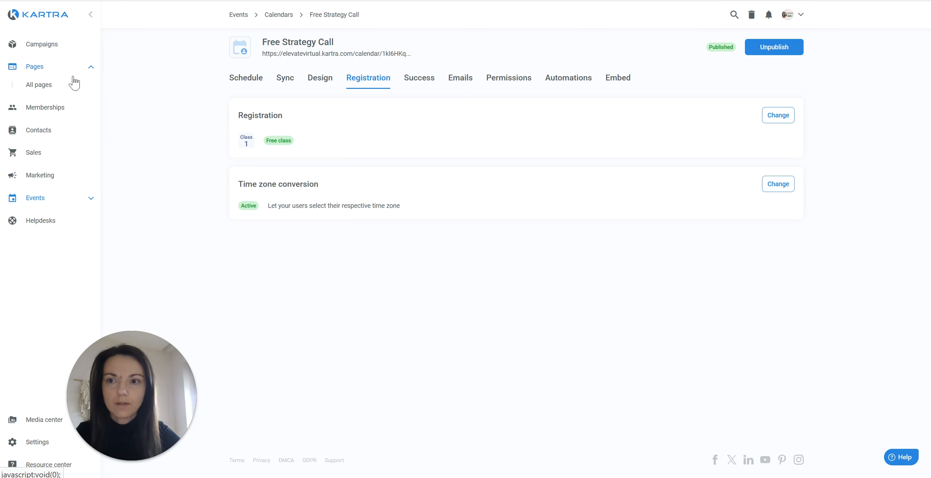
From All pages, preview the Coaching program home Orange page.
left_click(52, 88)
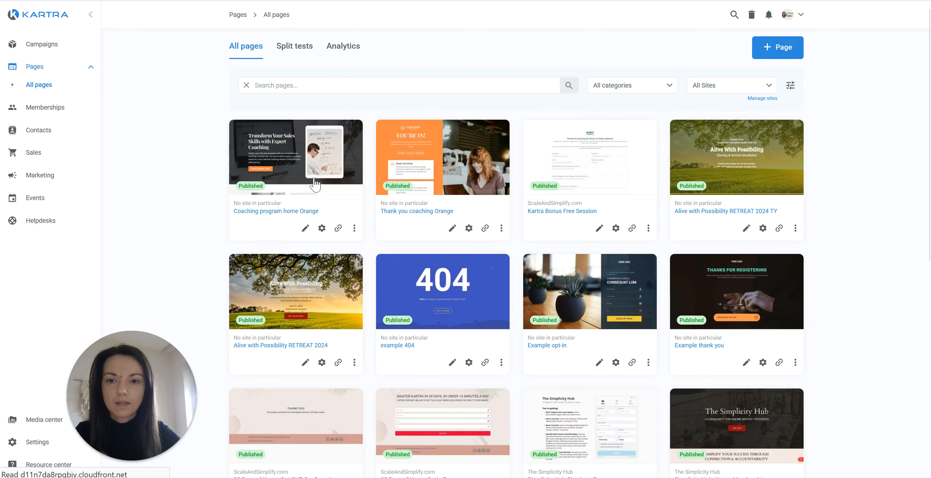
mouse_move(319, 162)
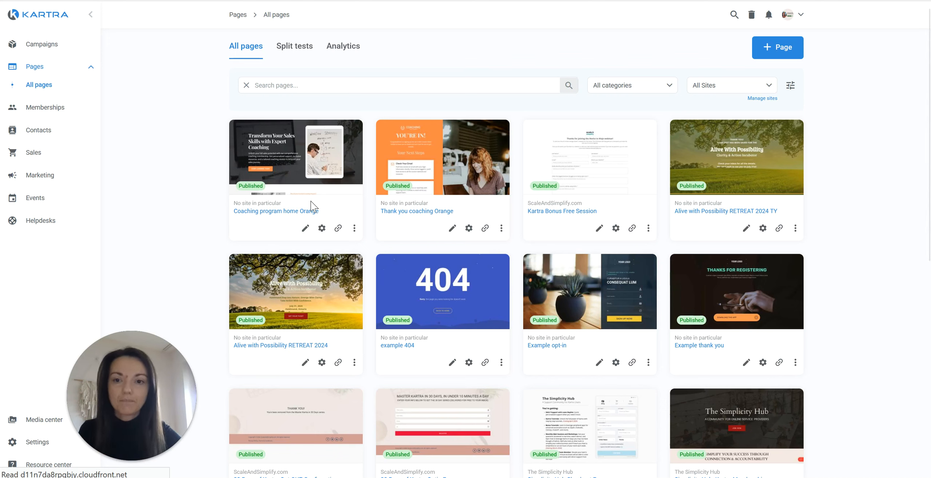
left_click(297, 157)
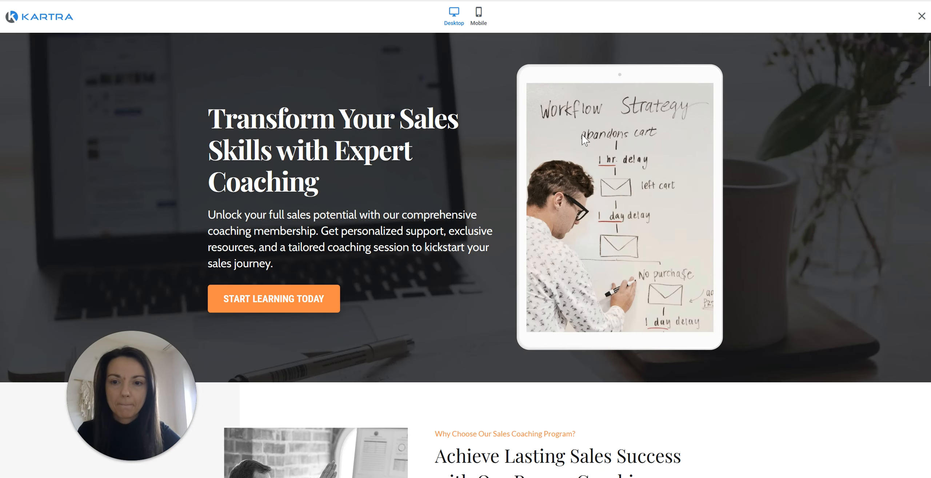
Test START LEARNING TODAY and ENROLL NOW, then close the checkout without paying.
left_click(307, 312)
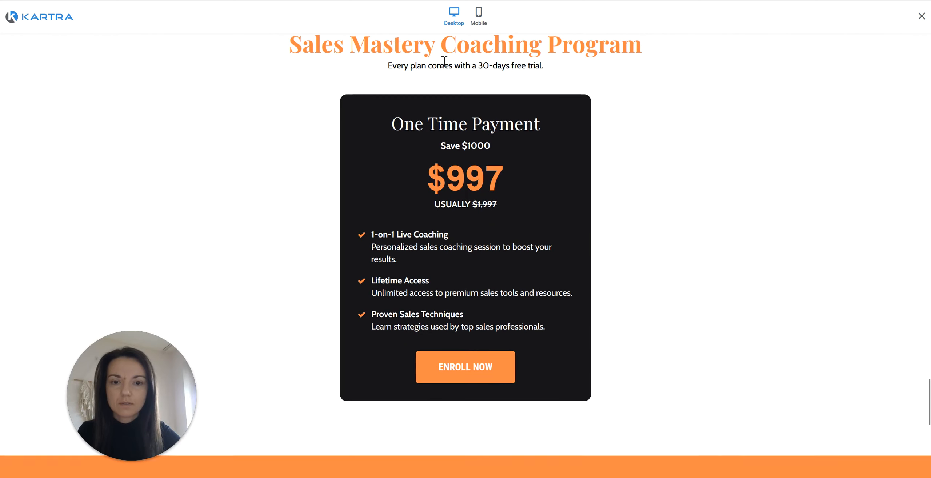
scroll(671, 91, "up", 20)
scroll(675, 78, "down", 15)
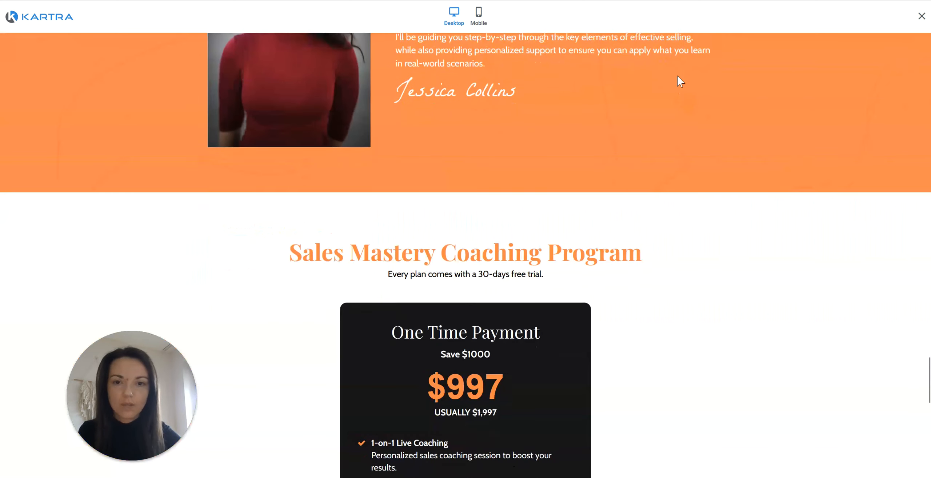
left_click(477, 338)
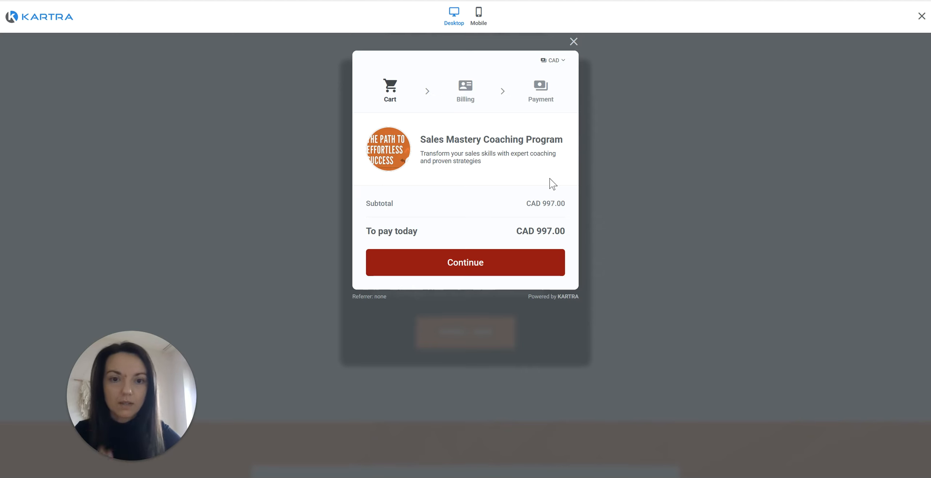
left_click(574, 41)
Test the guarantee section's Start Learning Today button, then scroll back up to the top.
scroll(616, 242, "down", 9)
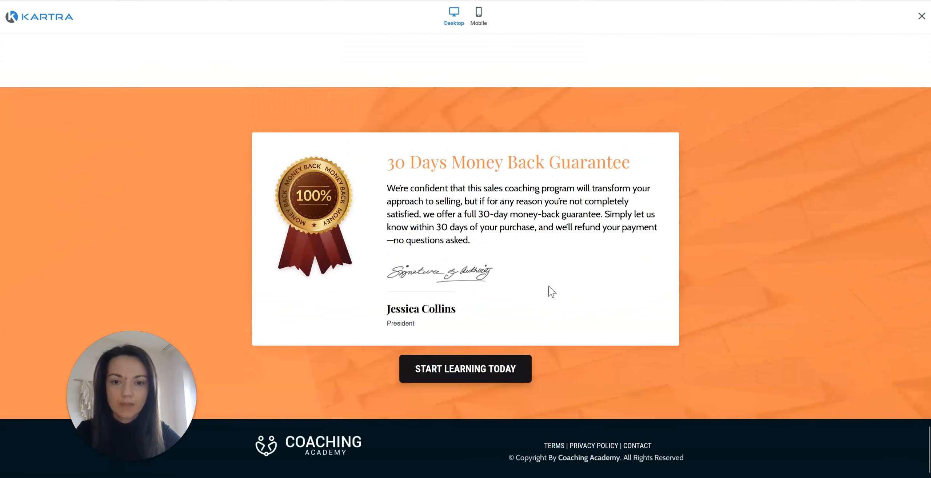
left_click(481, 371)
scroll(582, 204, "down", 9)
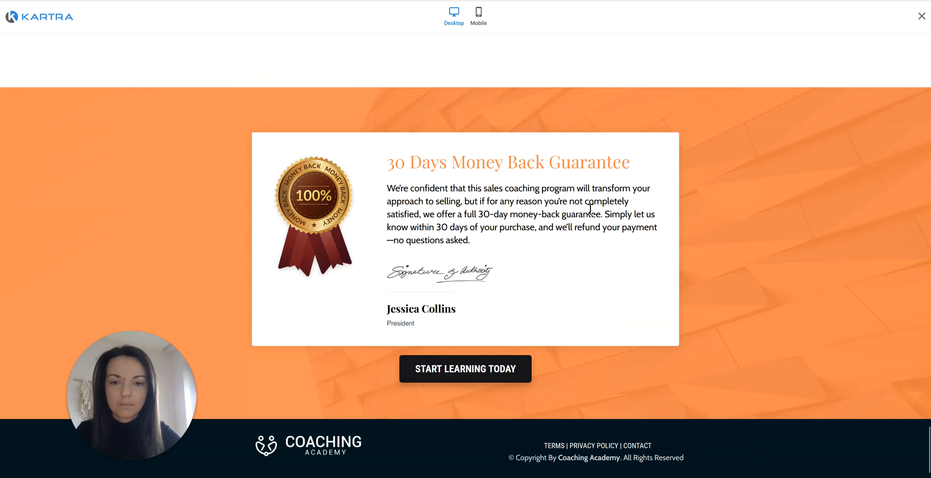
scroll(598, 208, "up", 20)
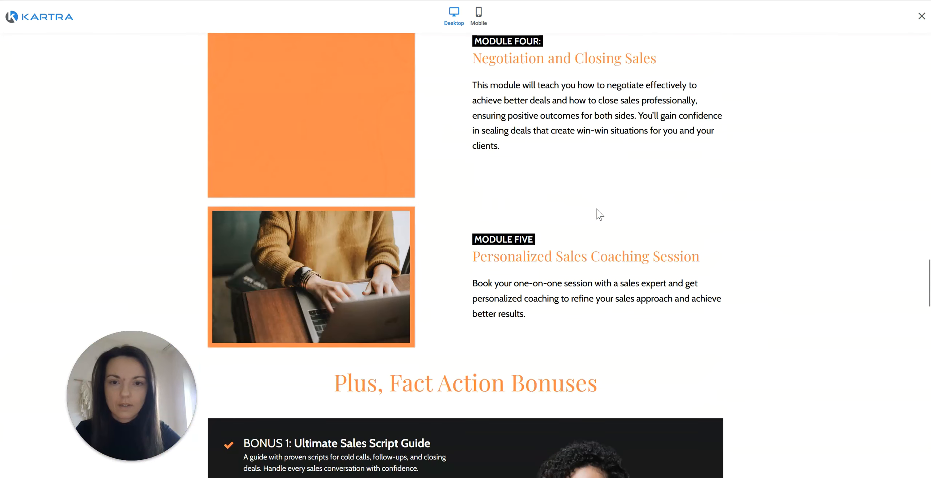
scroll(597, 209, "up", 20)
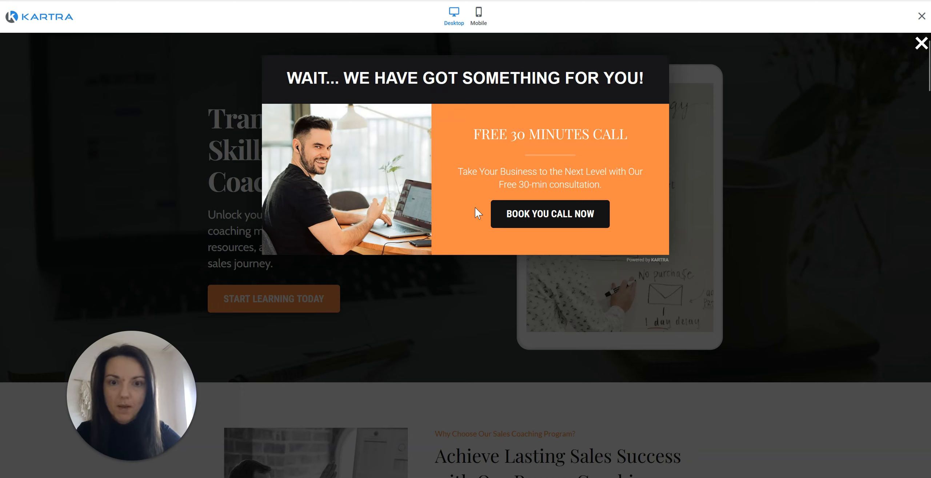
Open the booking calendar via BOOK YOU CALL NOW, then close it, the popup and the preview.
left_click(537, 223)
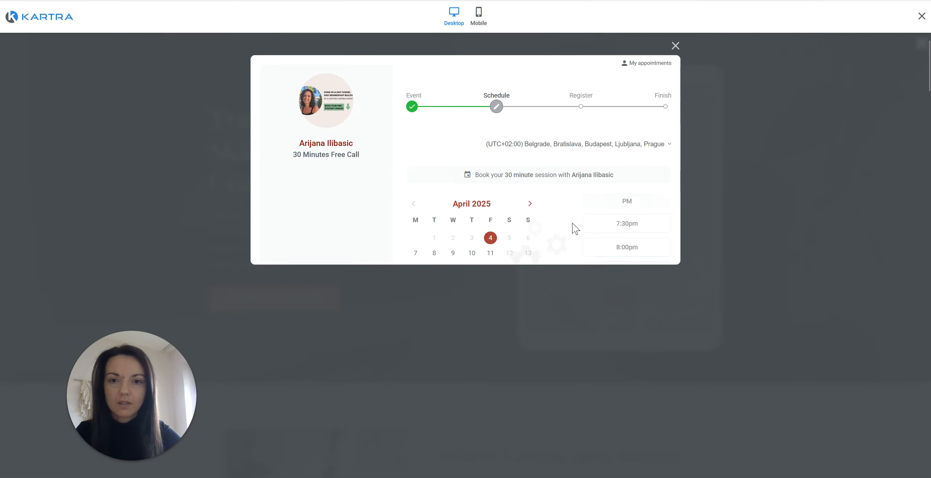
left_click(675, 46)
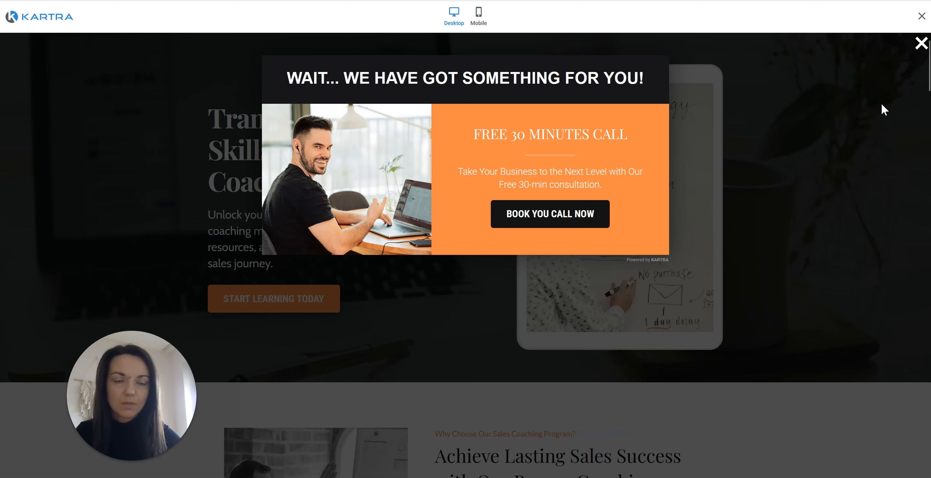
left_click(921, 43)
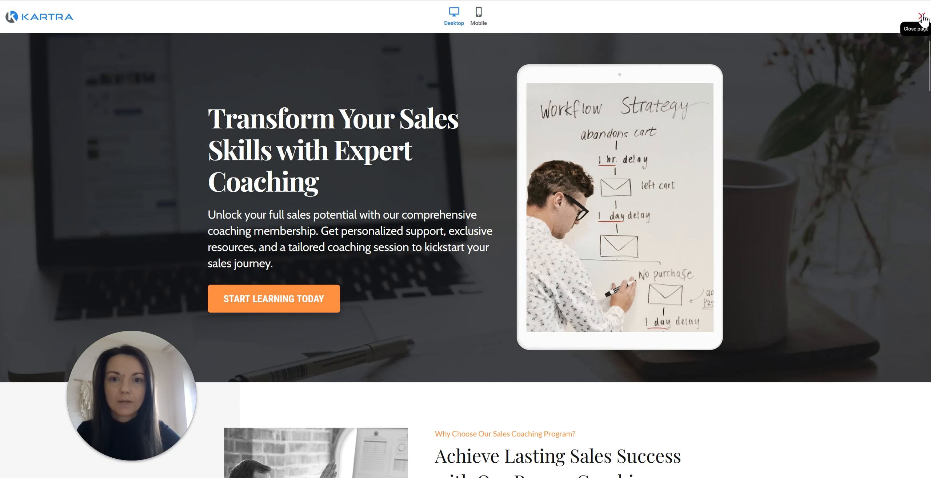
left_click(922, 16)
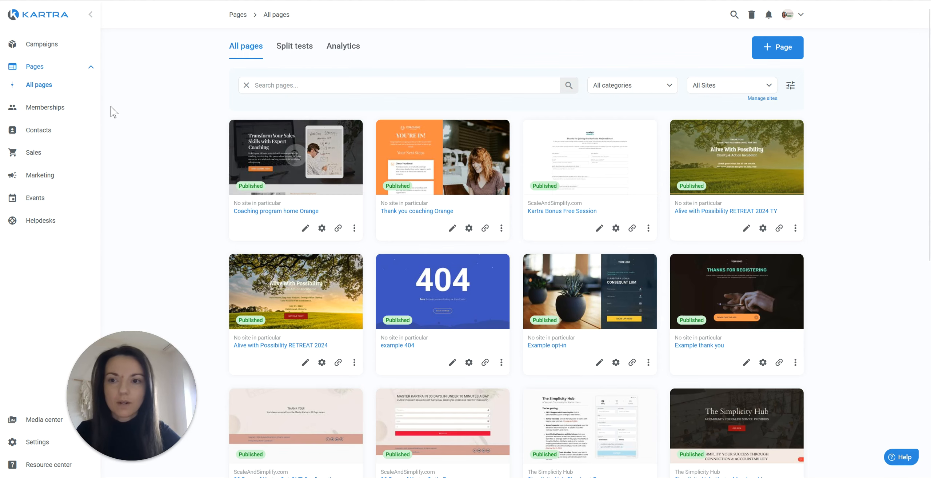
Go back to My campaigns from the Campaigns sidebar menu.
left_click(62, 62)
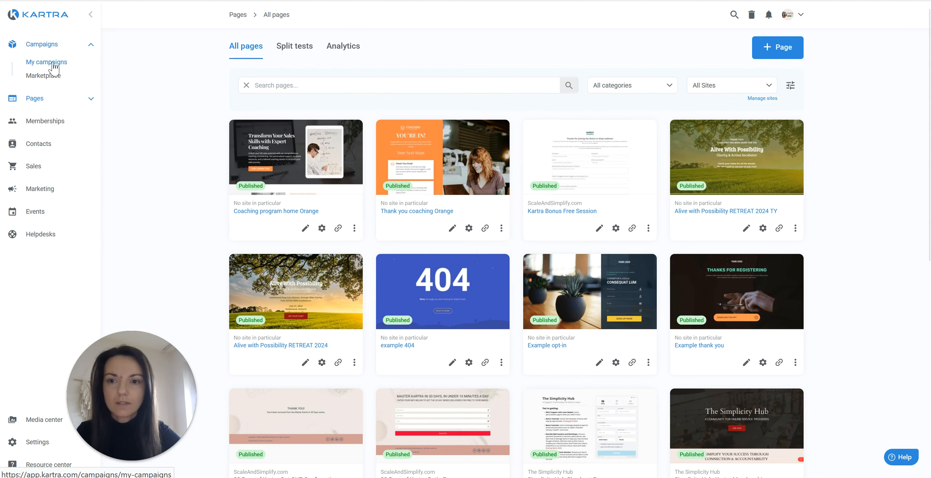
left_click(53, 66)
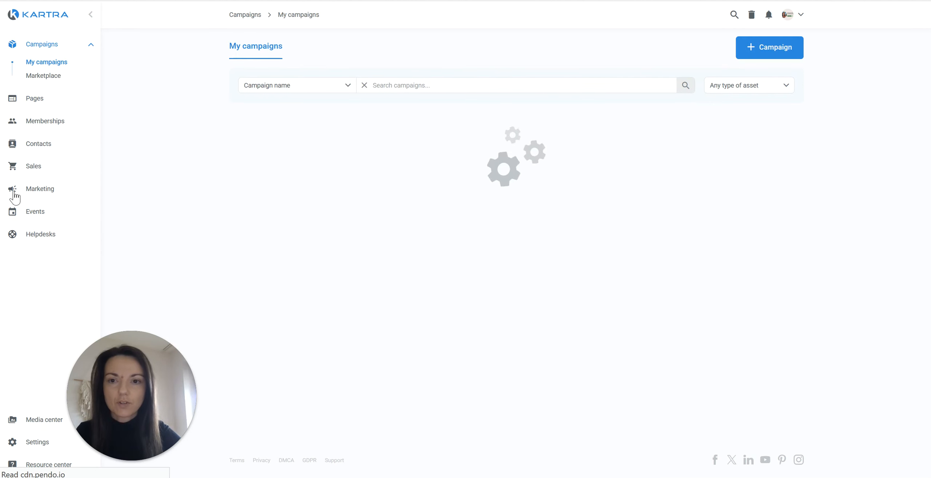